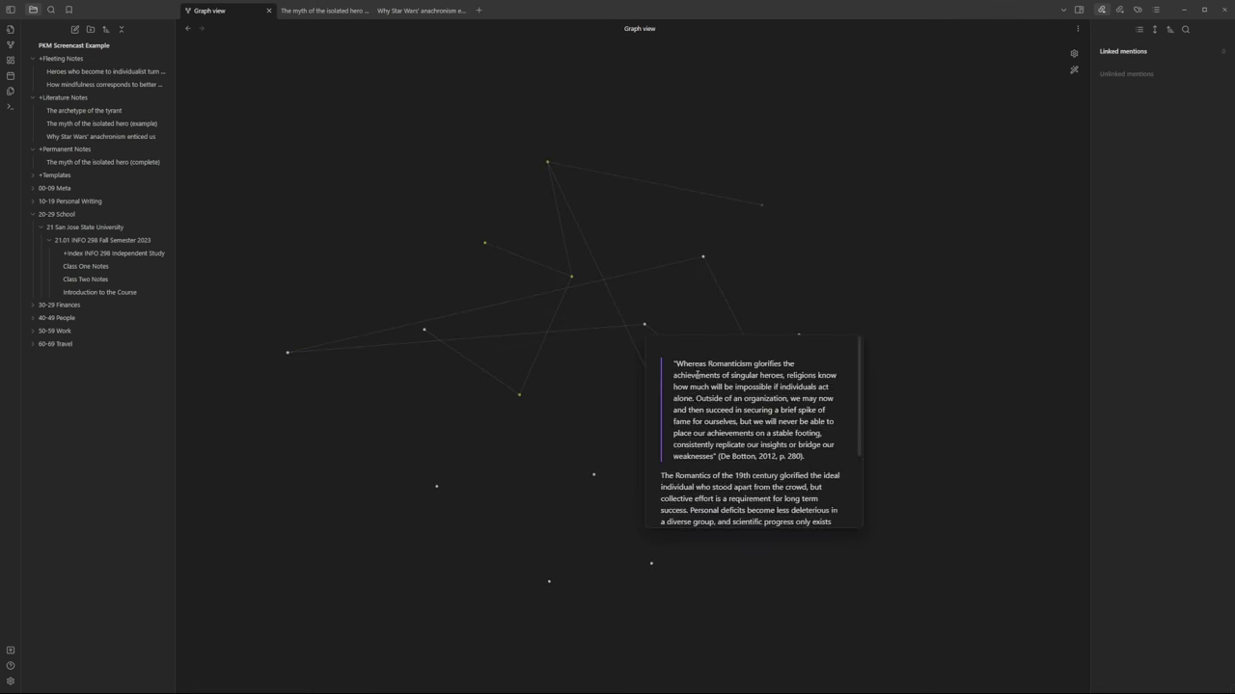
Select the quote's page citation, then preview the fleeting notes on heroes-turned-villains and mindfulness
scroll(696, 375, down, 1)
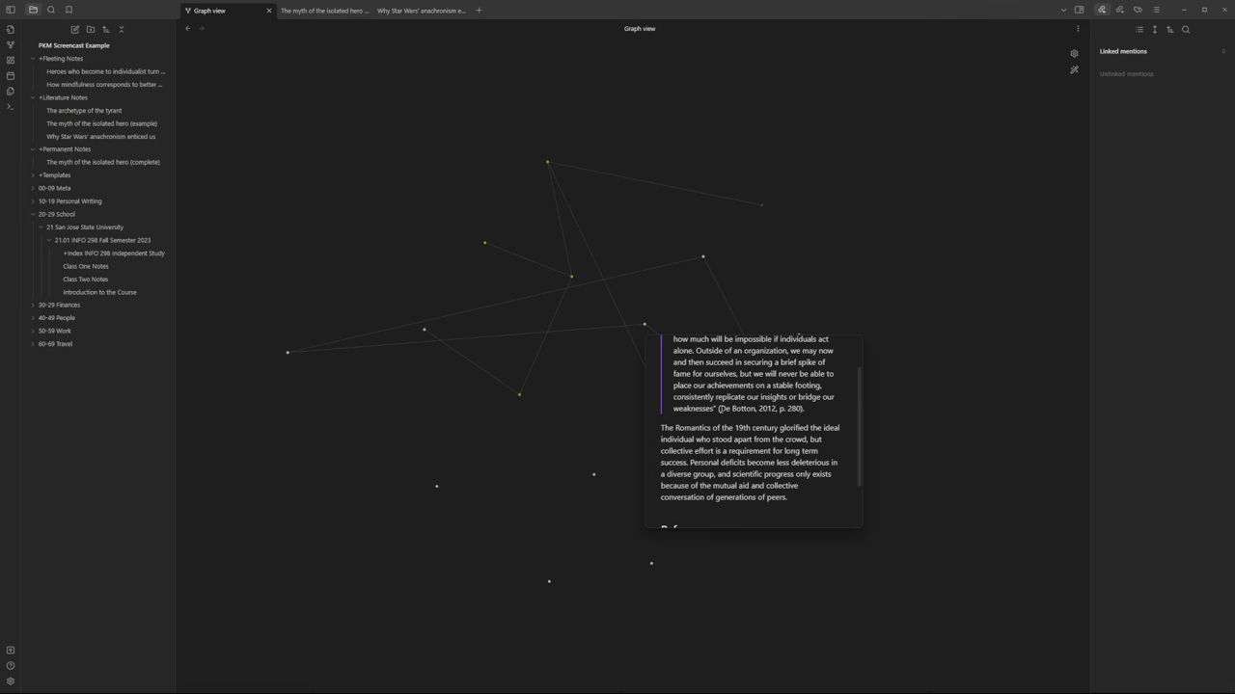
drag(719, 409, 805, 409)
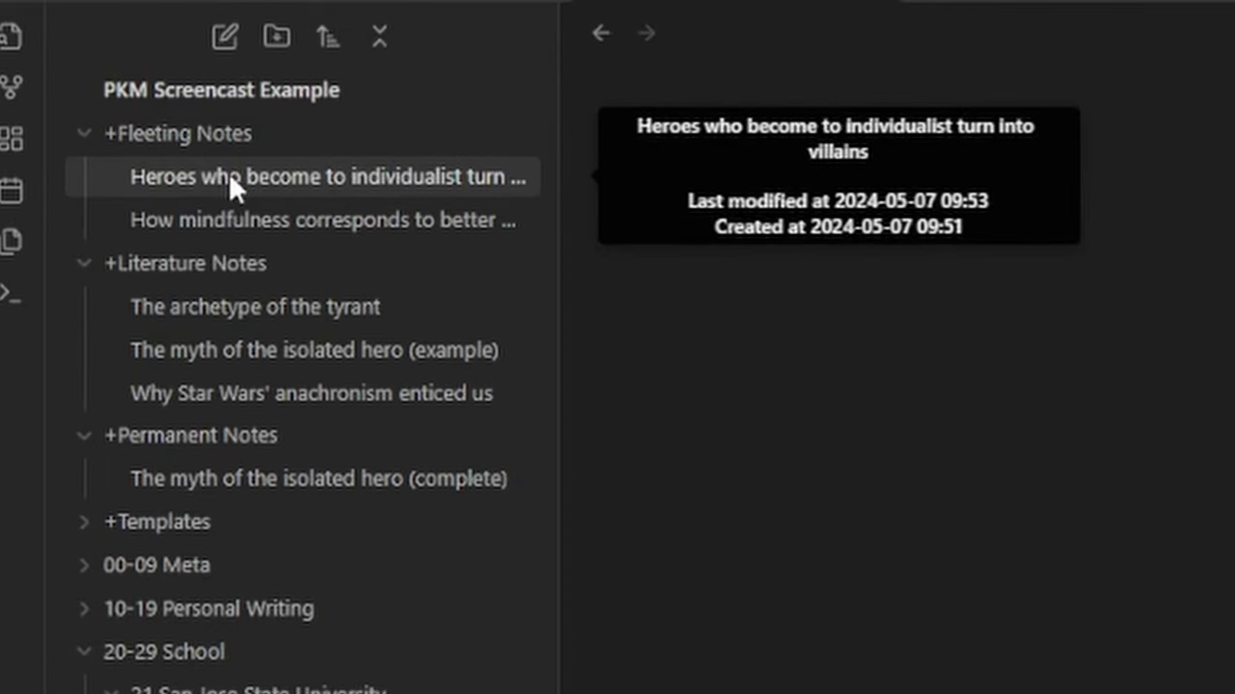
key(ctrl)
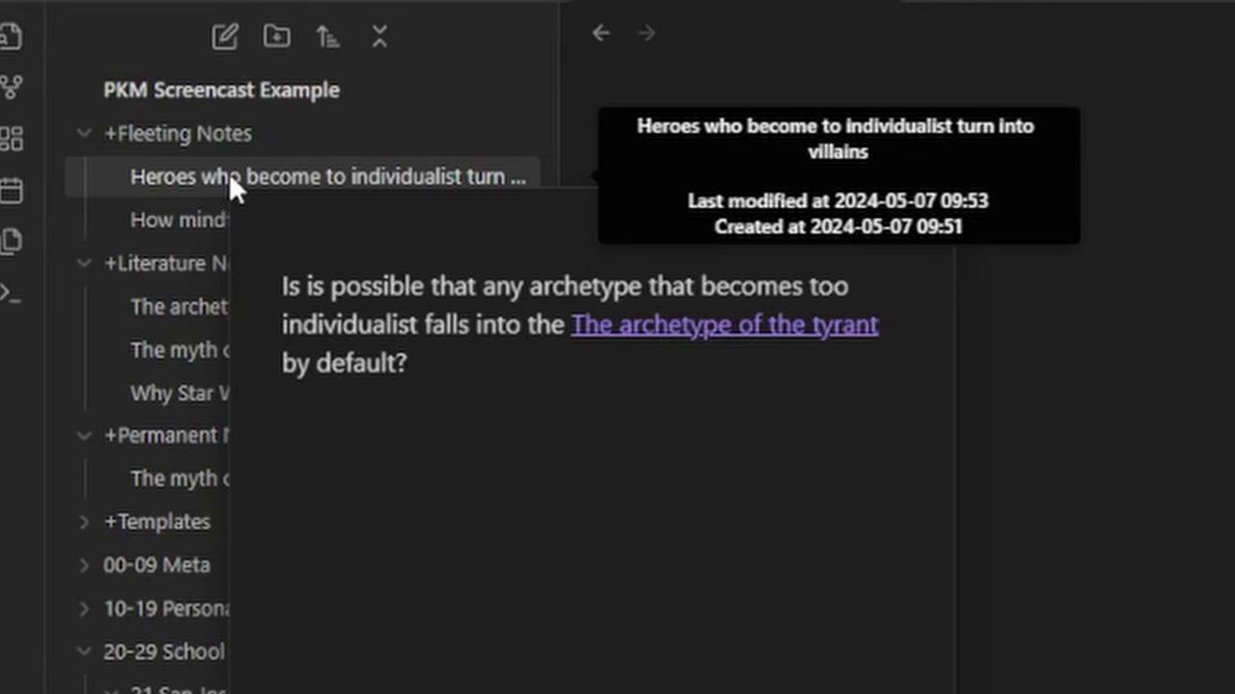
key(ctrl)
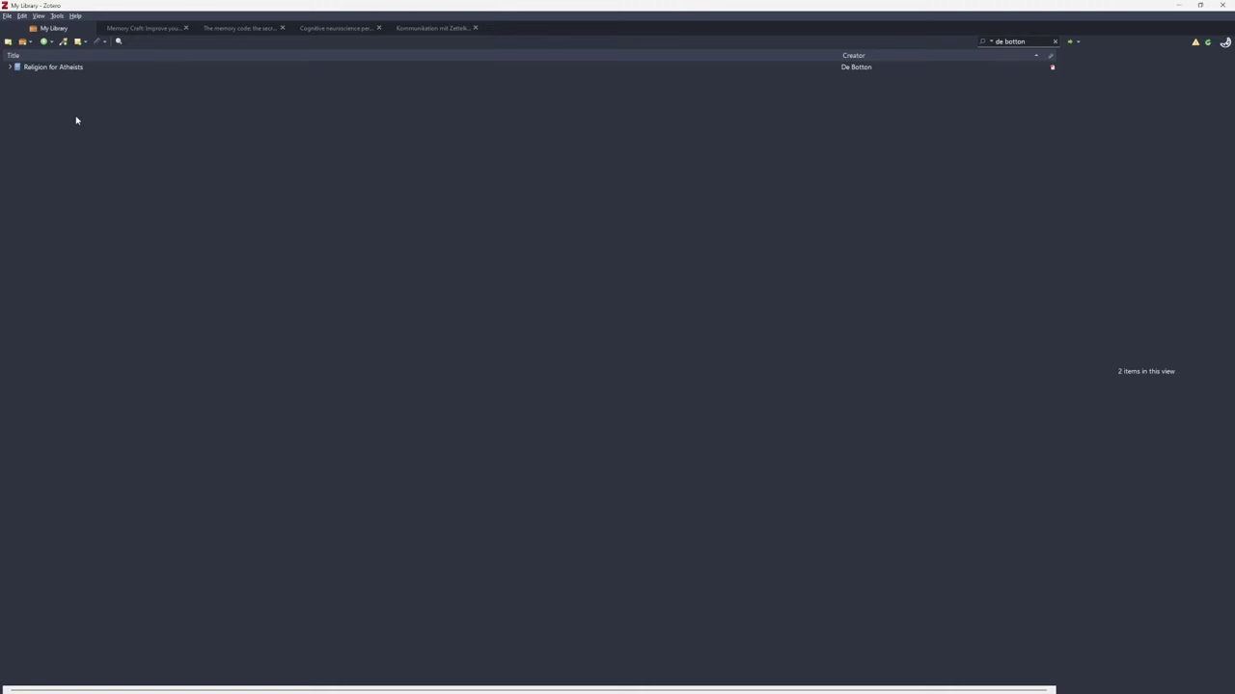
Show the 'Religion for Atheists' record with its author, abstract, publisher, 2012 date and ISBN
click(62, 214)
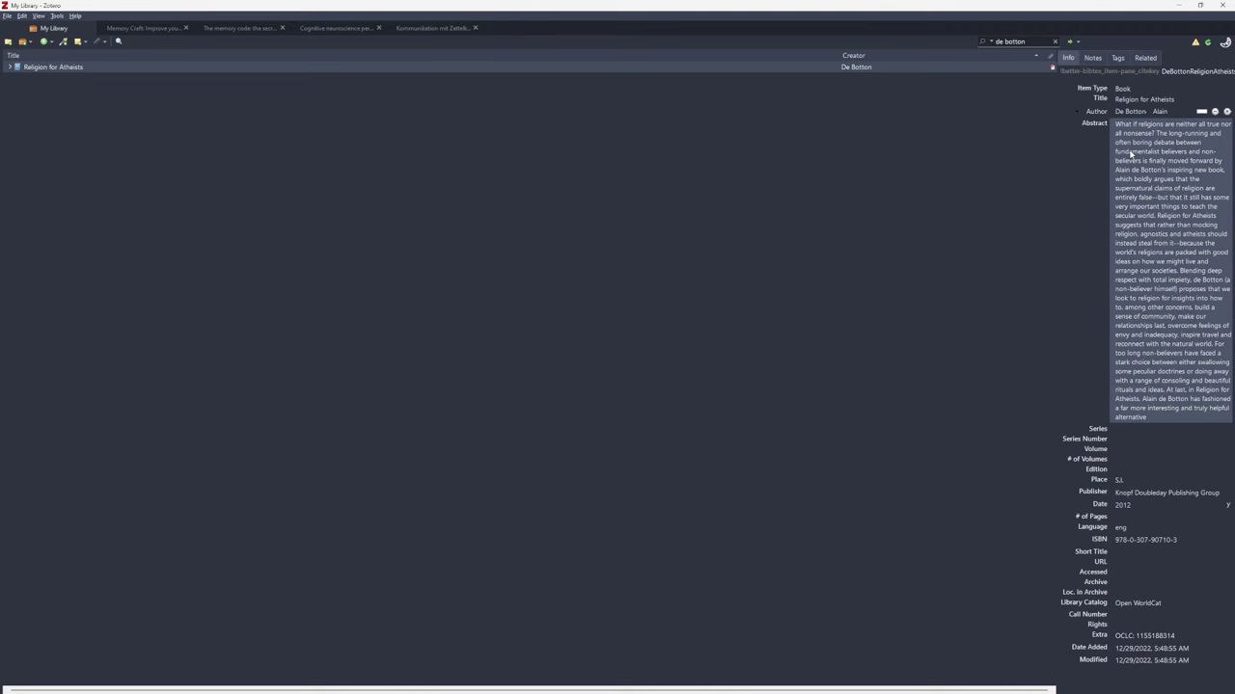
Create an APA 7th Bibliography from 'Religion for Atheists', with output set to Copy to Clipboard
right_click(240, 68)
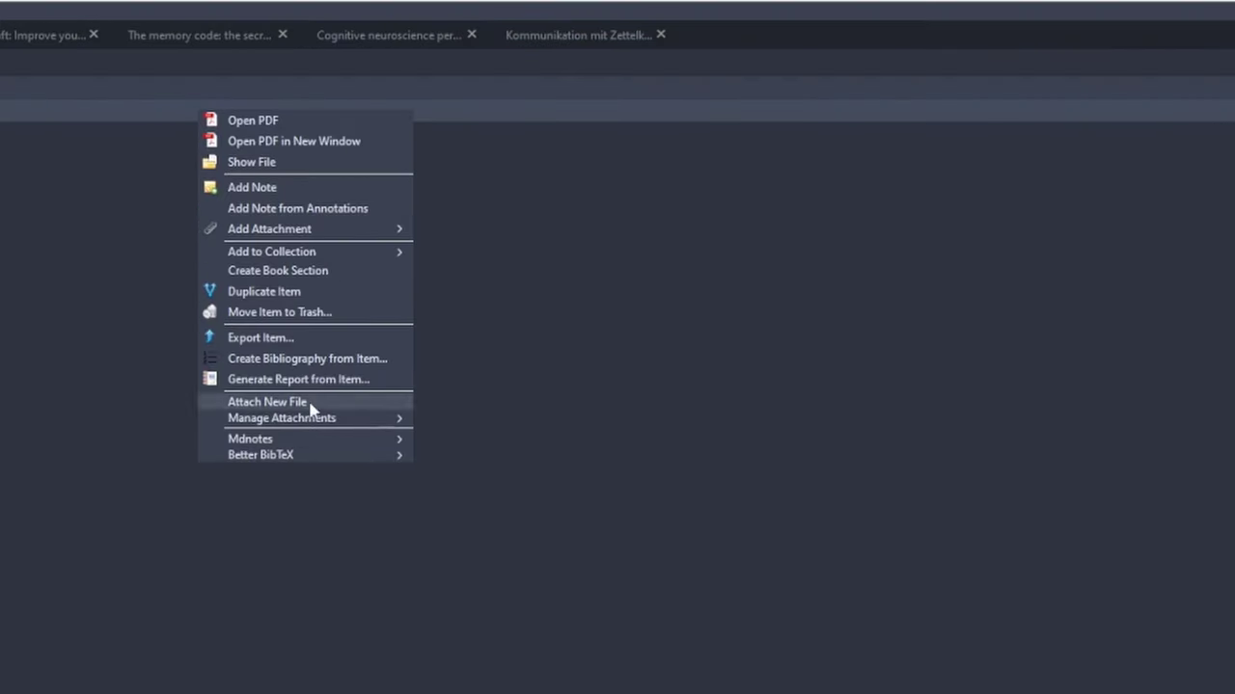
click(315, 361)
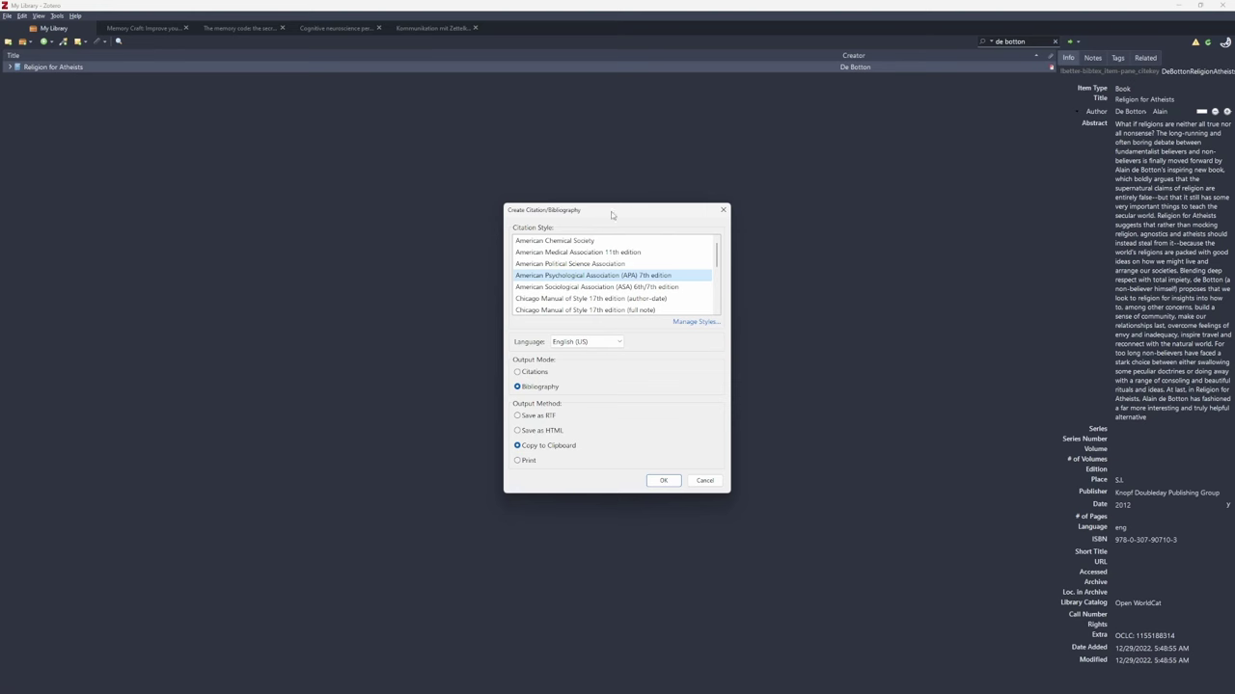
scroll(585, 289, down, 1)
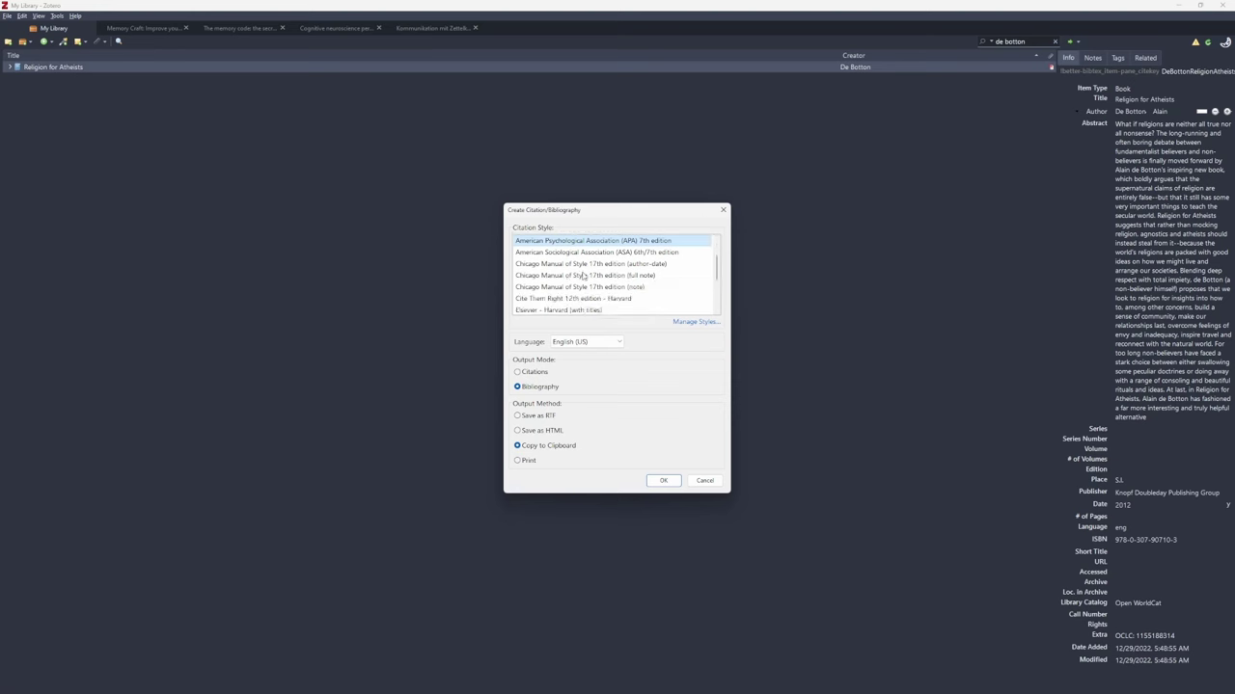
scroll(584, 280, down, 1)
scroll(583, 277, up, 2)
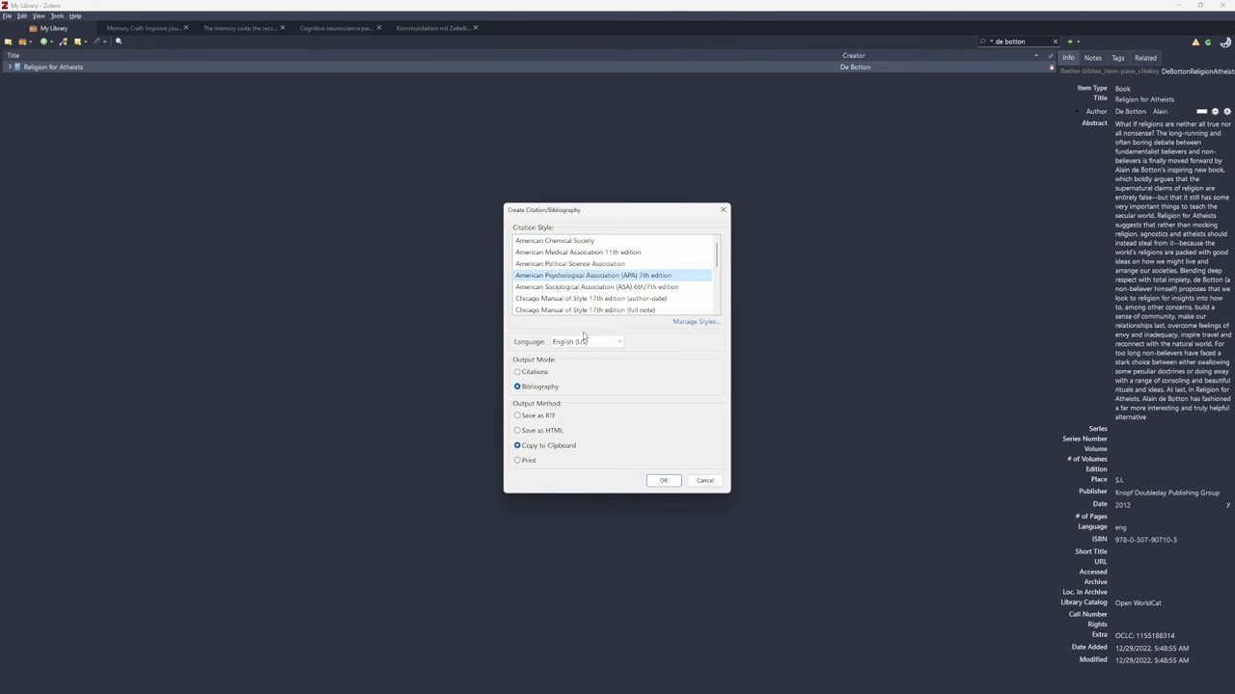
click(565, 386)
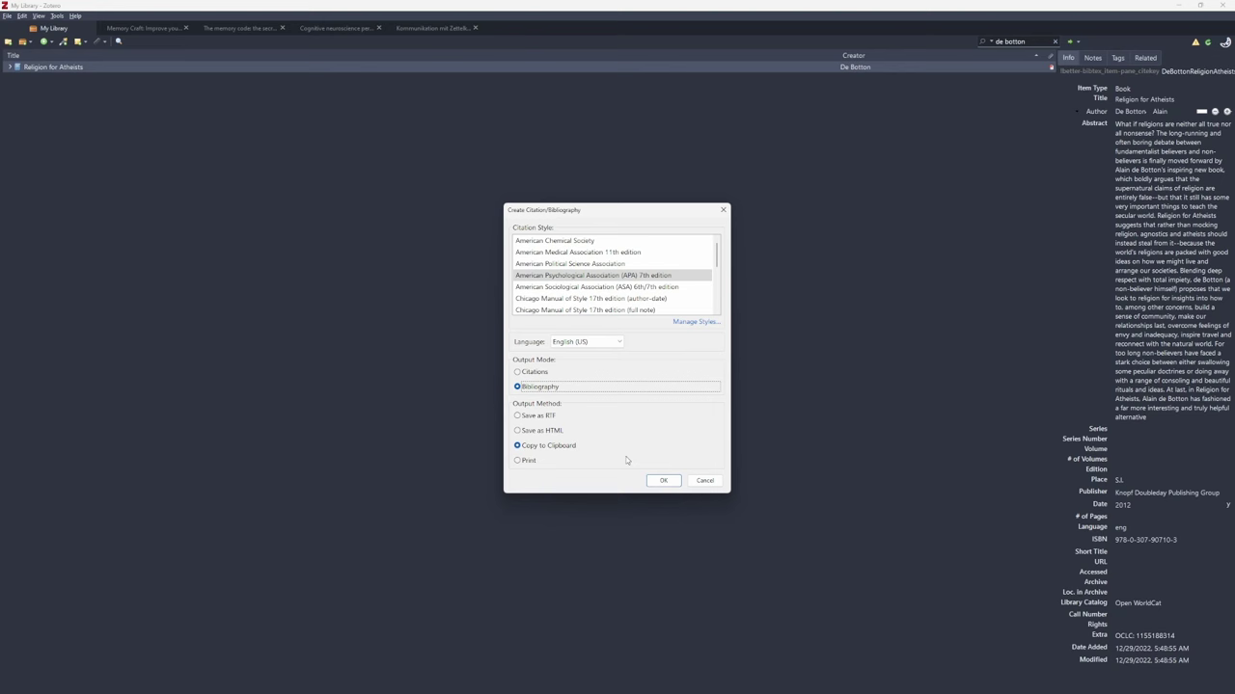
click(663, 481)
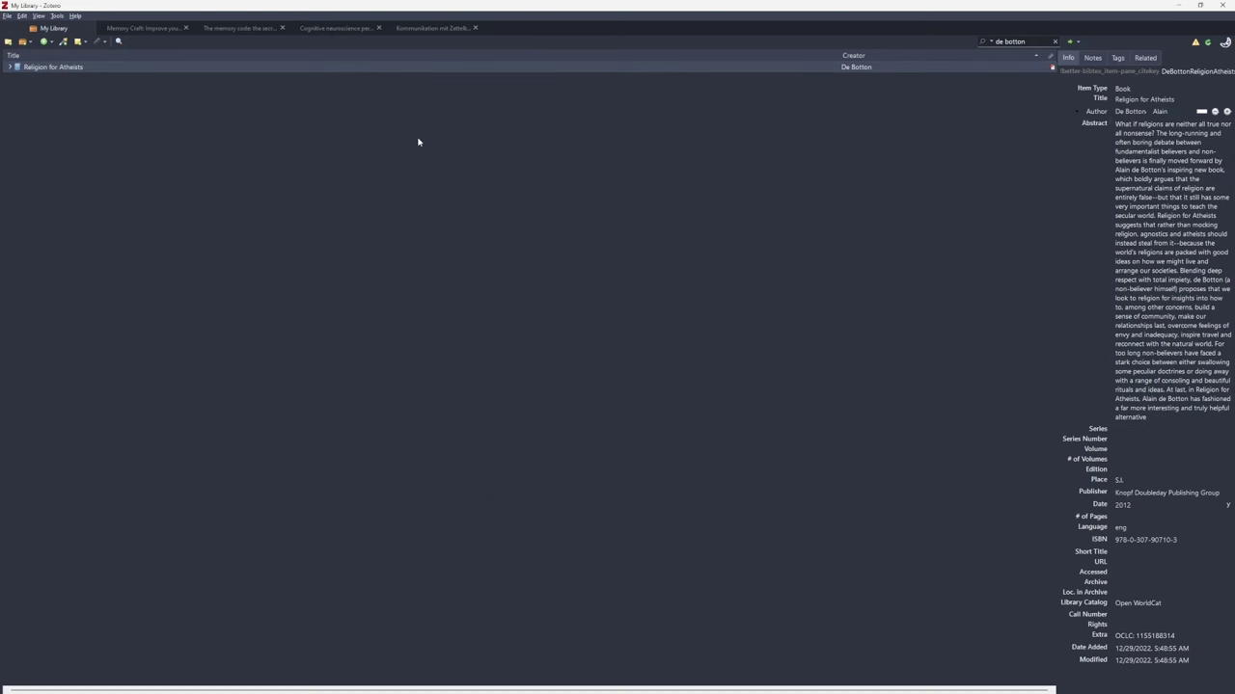
Bring up Zotero's Add Item by Identifier prompt for an ISBN or DOI
click(63, 42)
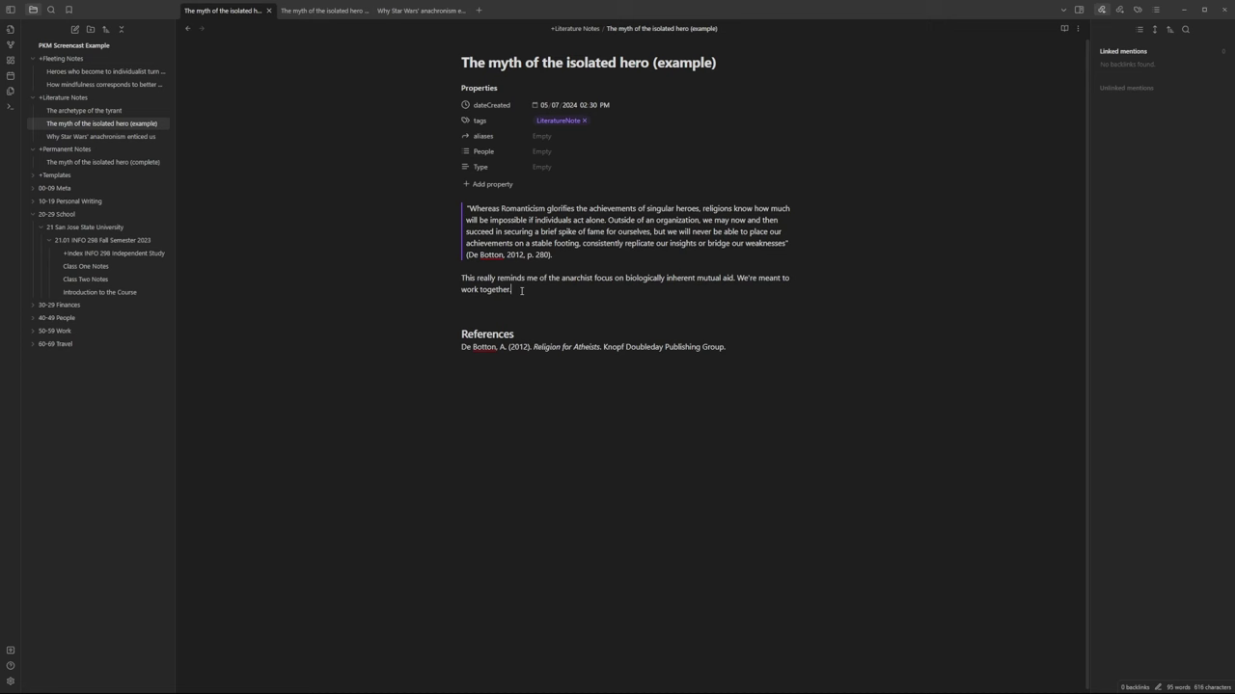
Select and then deselect the comment paragraph in the example literature note
drag(512, 289, 461, 278)
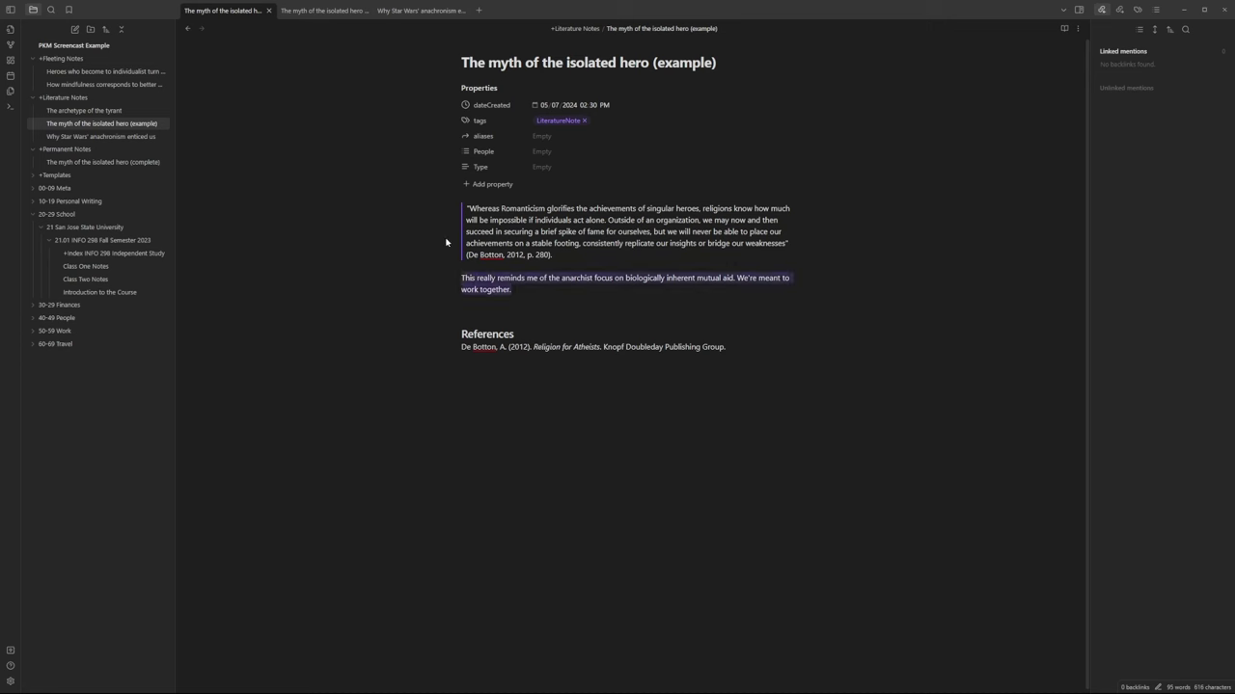
click(564, 294)
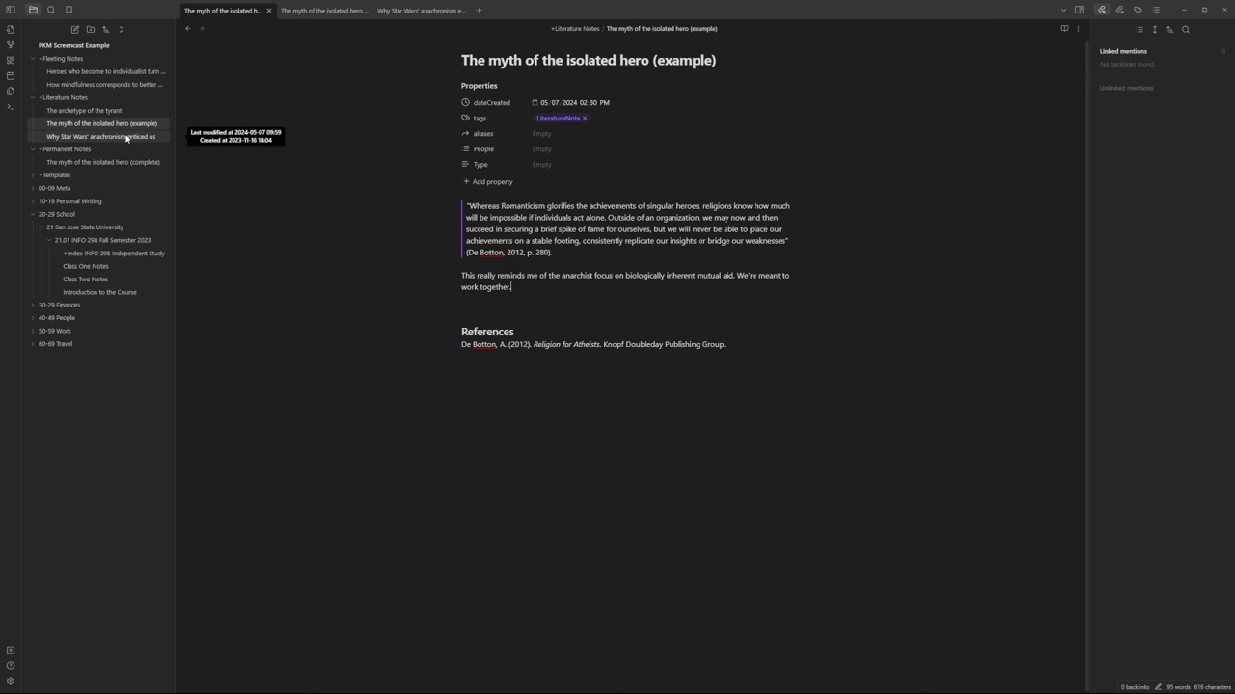
Switch the example literature note from editing to reading view with Ctrl+E
key(ctrl+e)
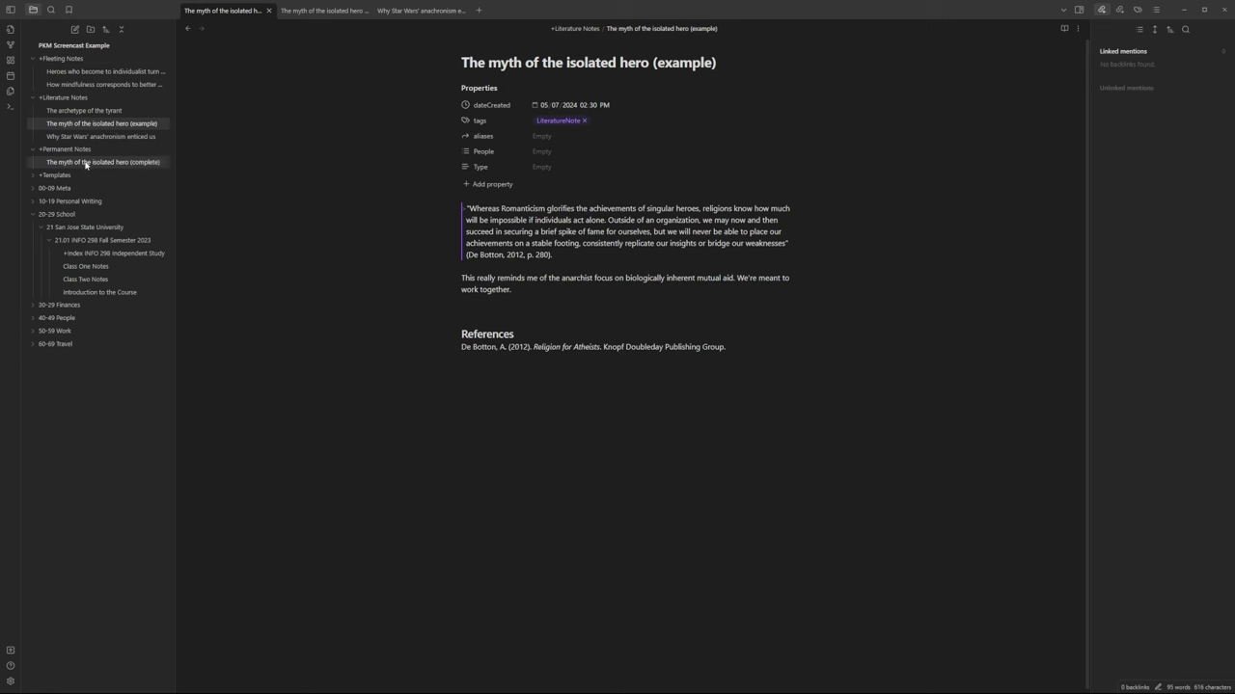
mouse_move(100, 136)
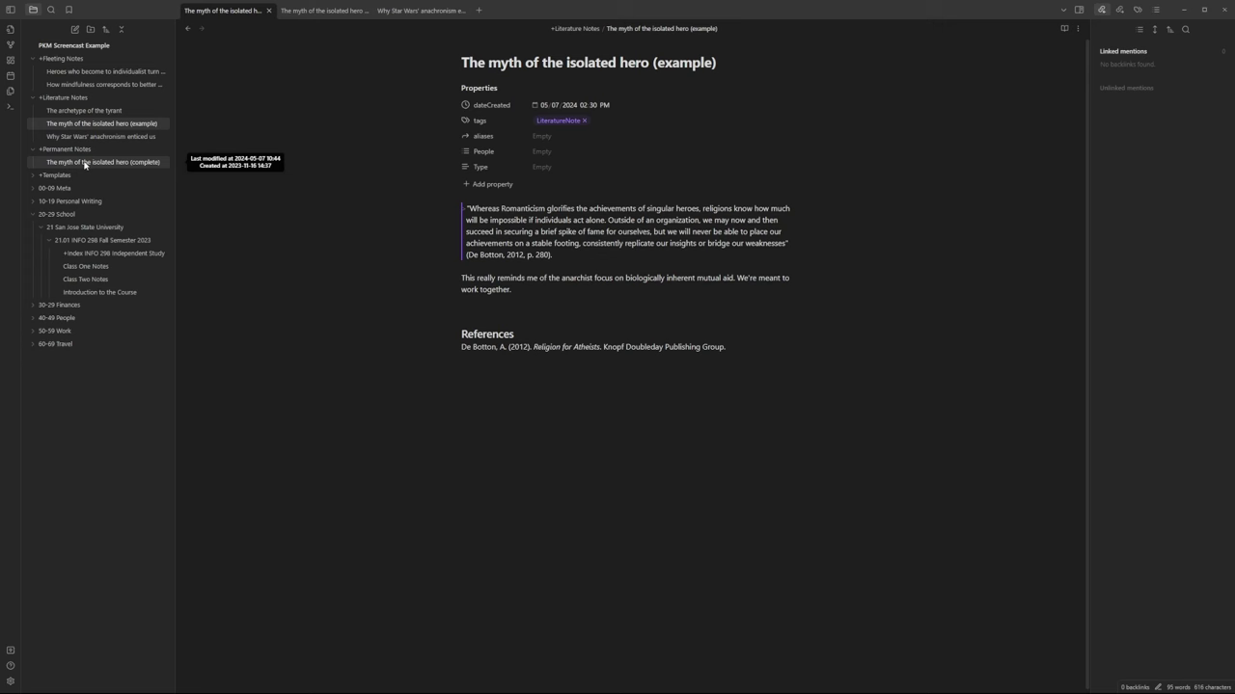
Open 'The myth of the isolated hero (complete)' and highlight its 19th-century Romantics paragraph
click(85, 164)
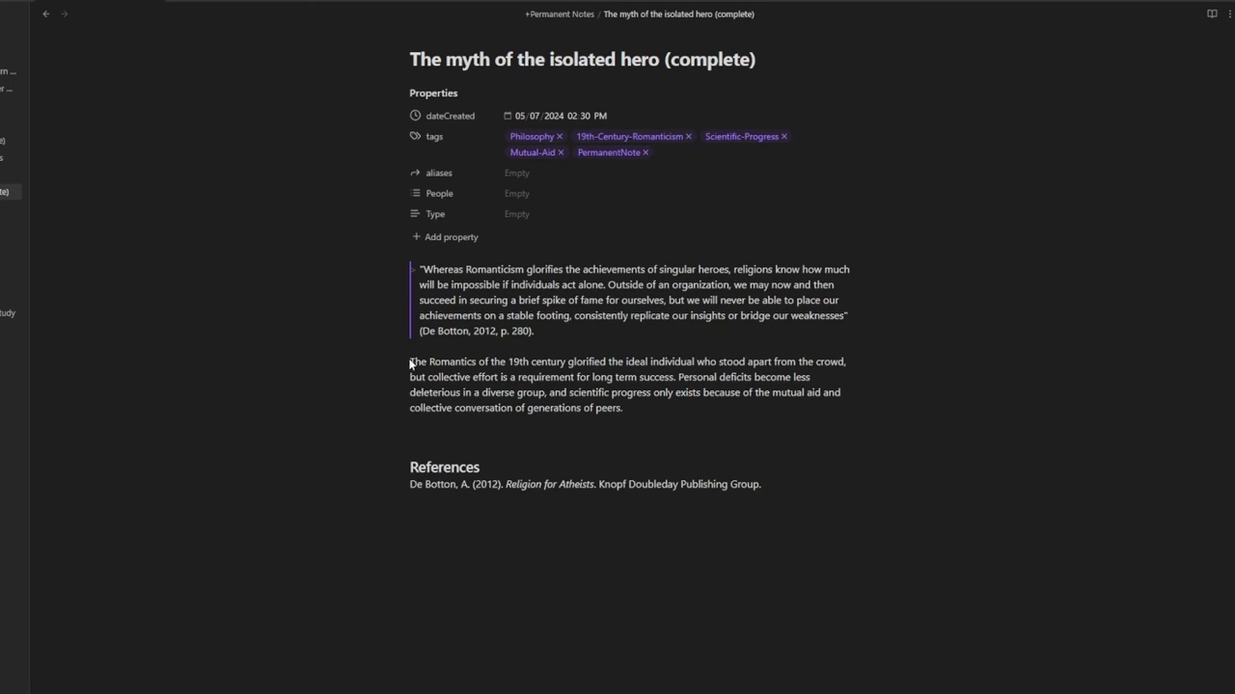
drag(412, 361, 633, 413)
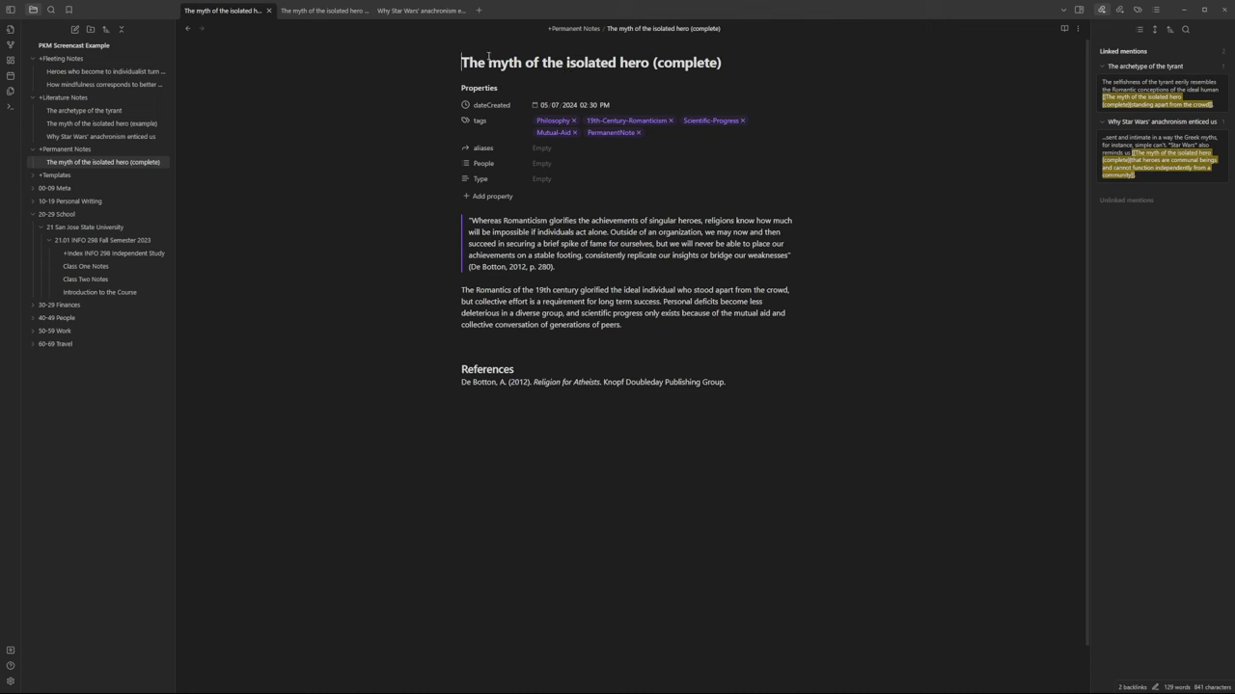
Add a [[The archetype of the tyrant]] link on a new line after the Romantics paragraph
triple_click(641, 62)
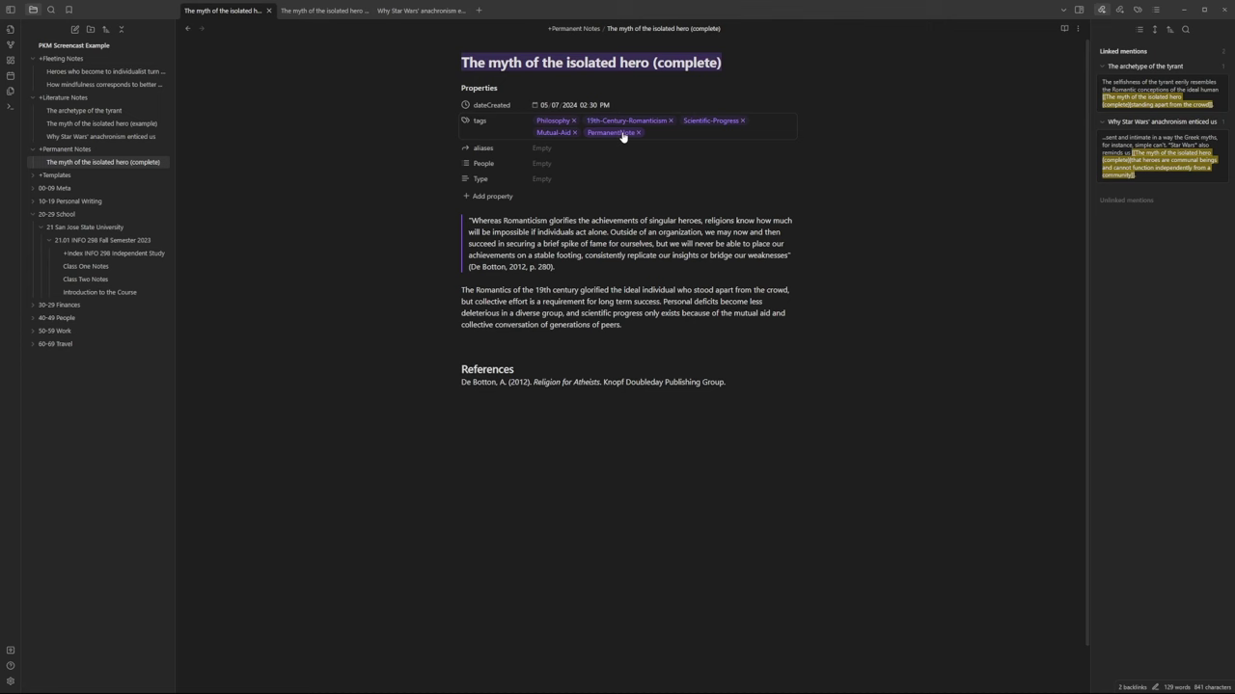
click(637, 327)
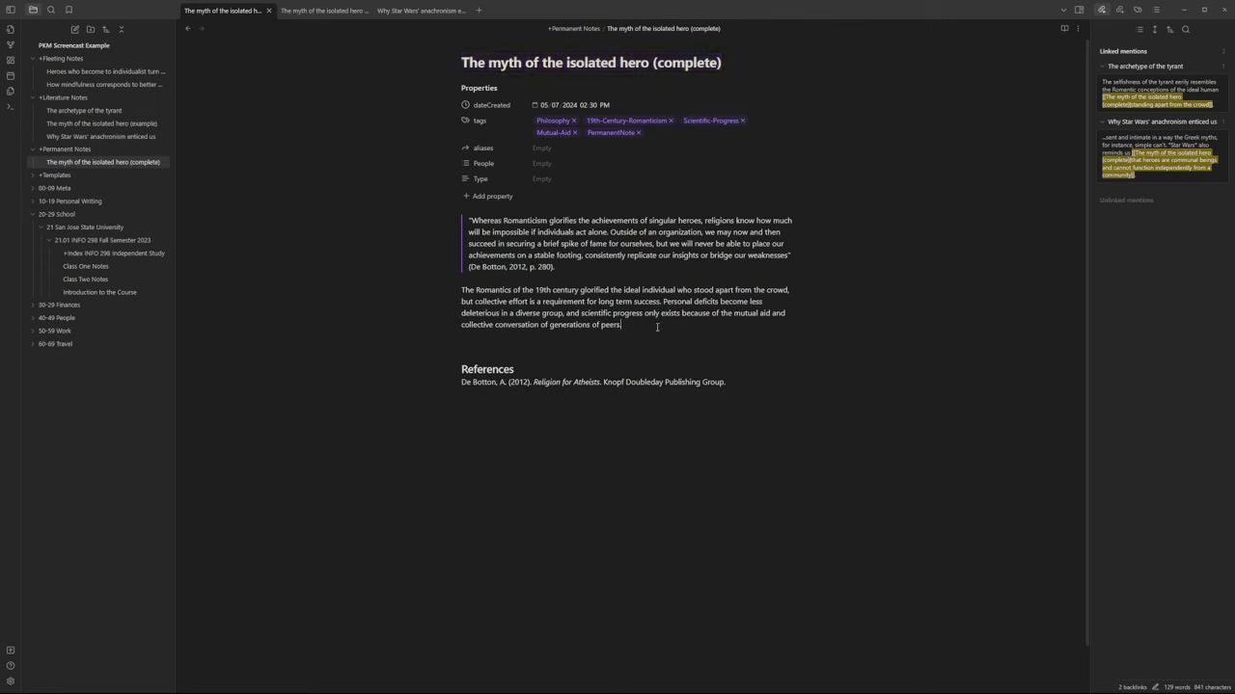
key(Return)
key(Return)
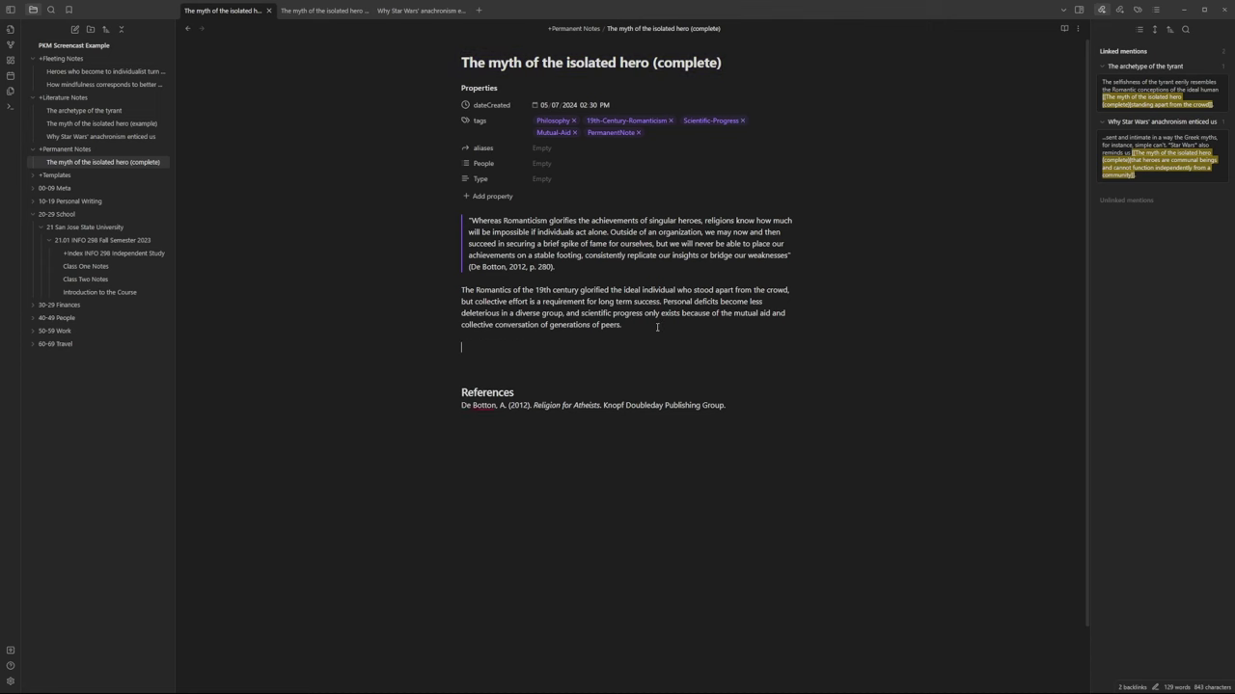
text([[)
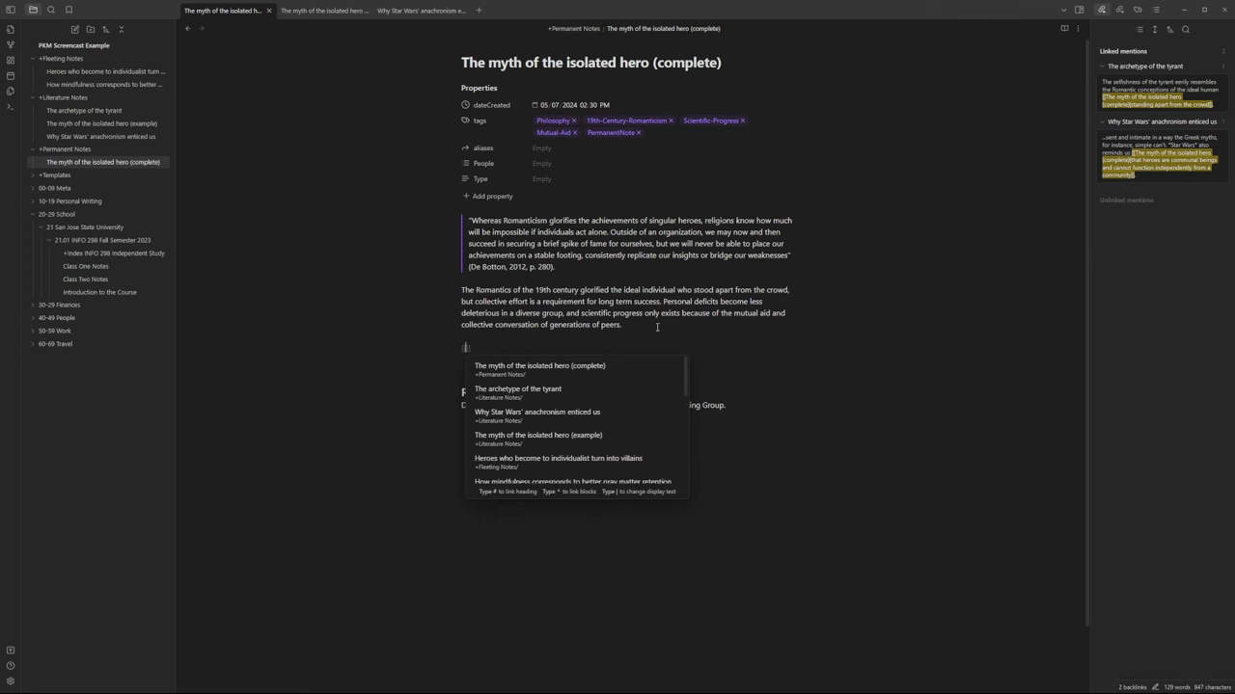
key(Down)
key(Return)
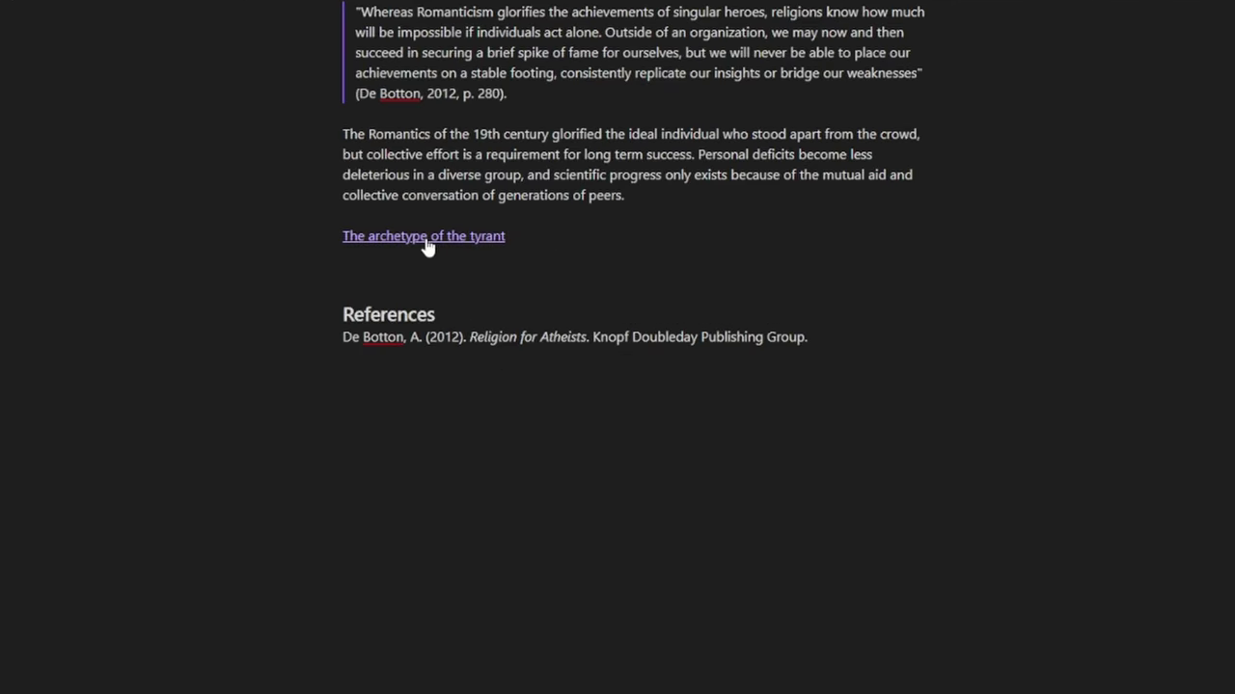
mouse_move(424, 236)
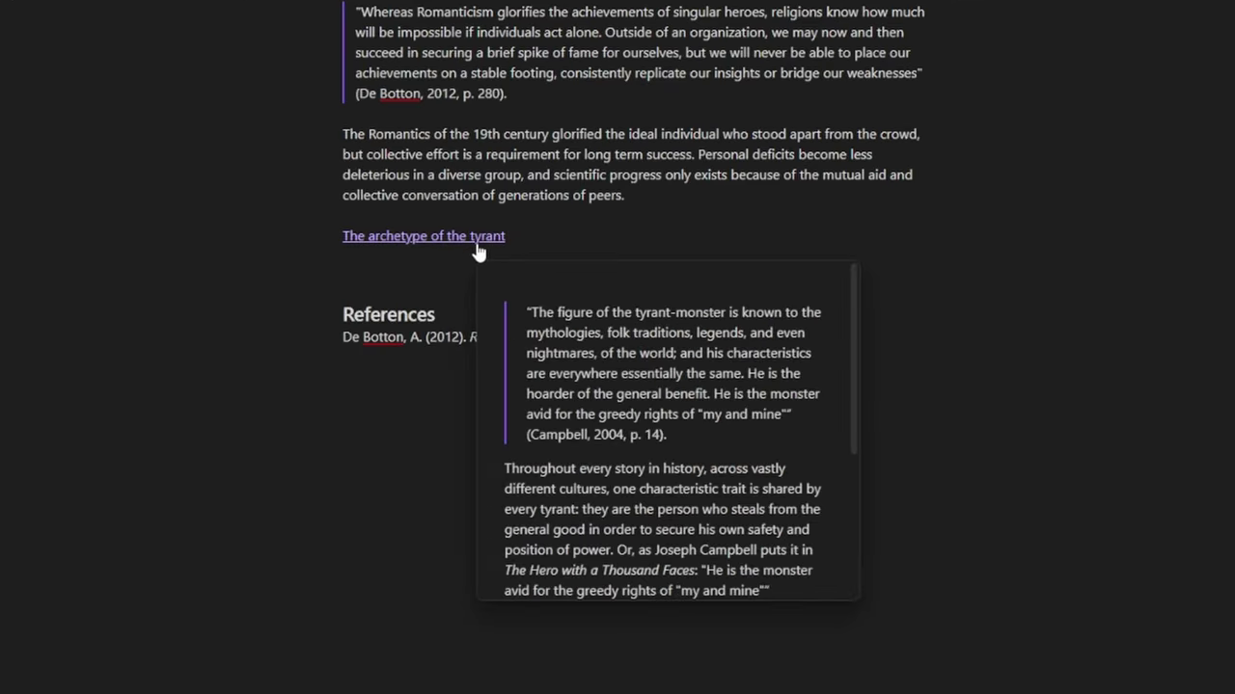
scroll(569, 347, down, 2)
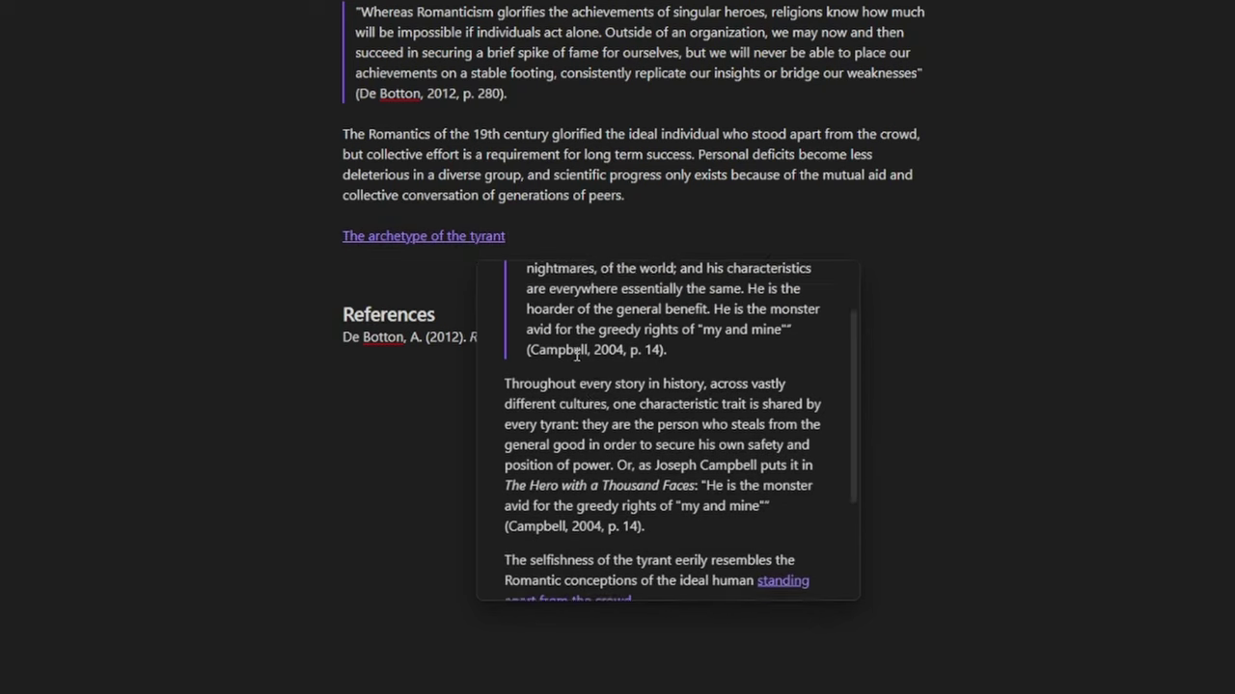
scroll(587, 377, down, 2)
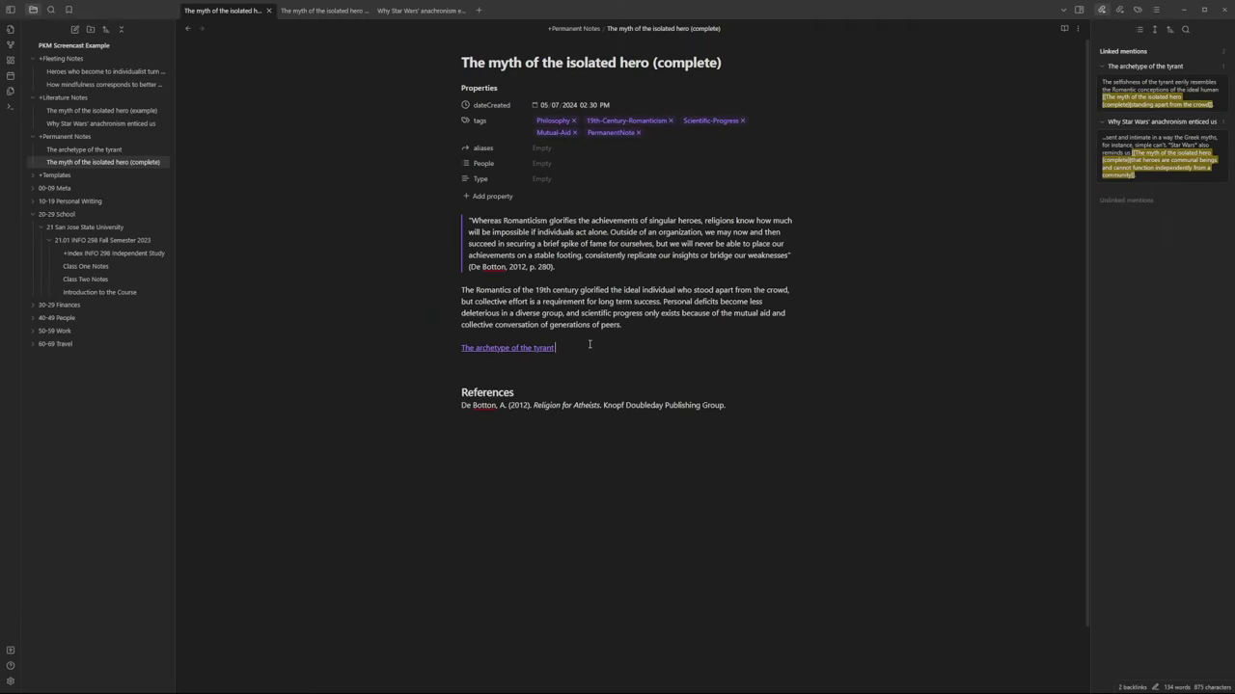
Prefix the link with 'This relates to the concept of…', explaining how the tyrant sees themselves
key(Home)
text(Th)
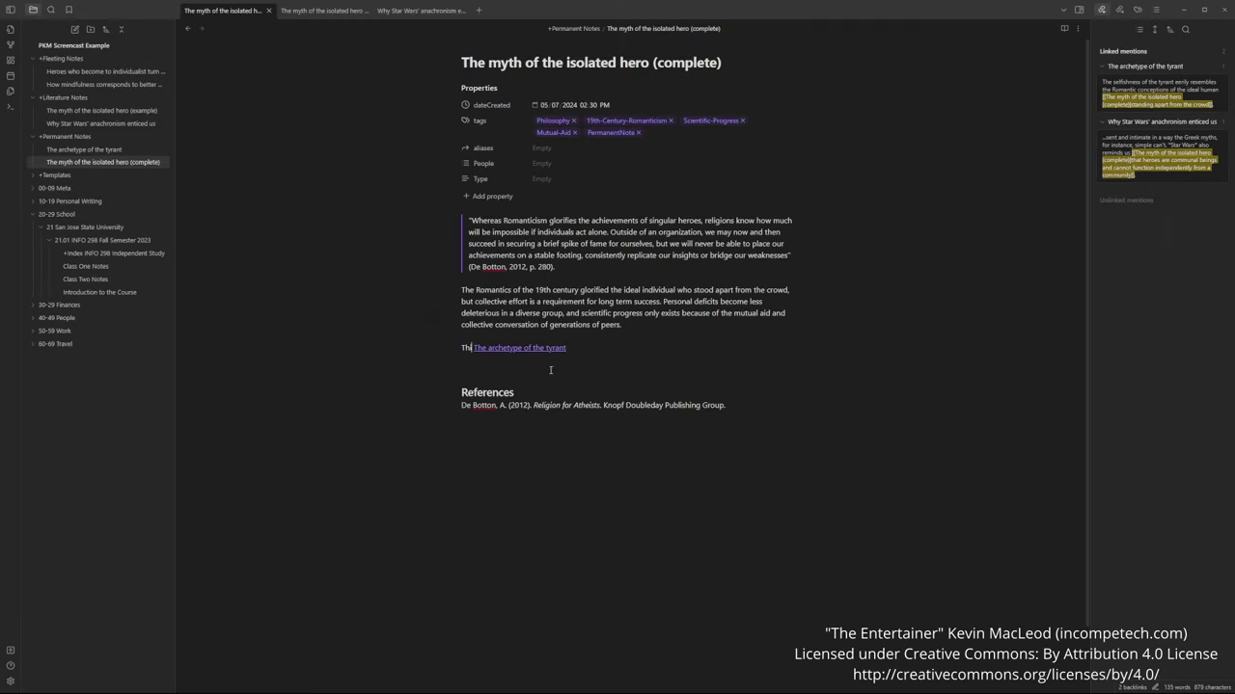
text(is relates to the con)
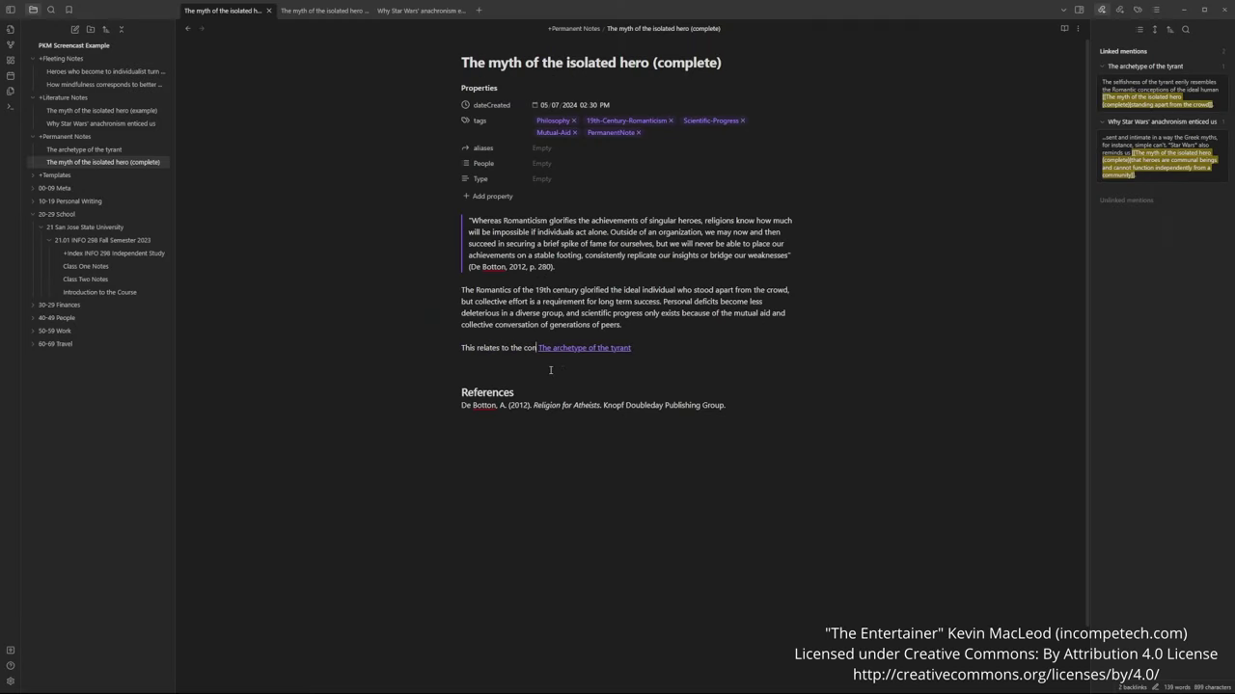
text(cept of The archetype of the tyrant where th)
text(e tyrant sees themselves as apart and better than their people. The)
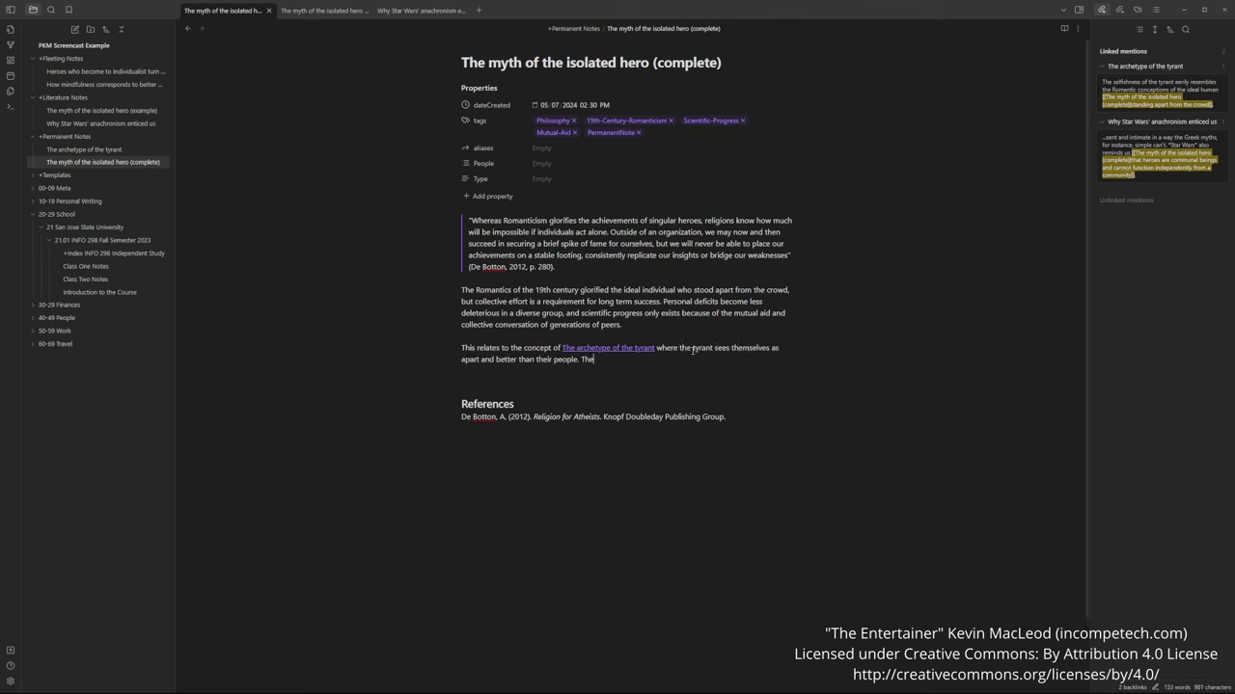
text( tyrant becomes selfish and greedy and abdicates th)
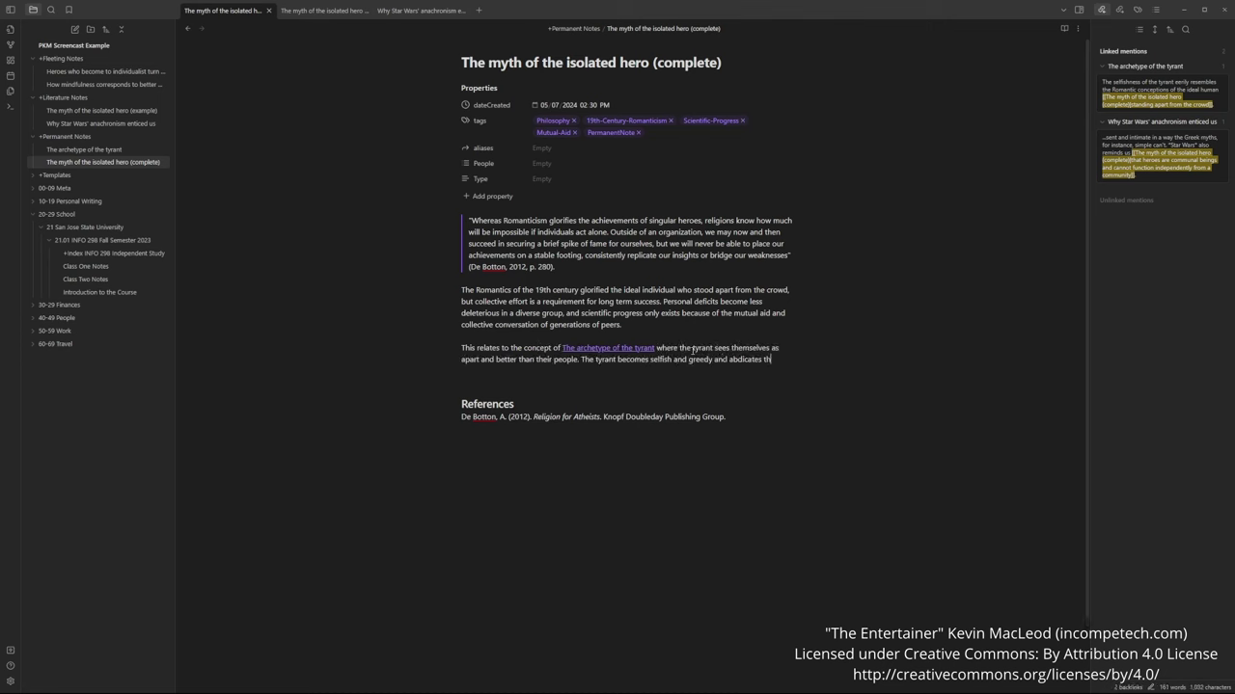
text(eir responsibility to their people.)
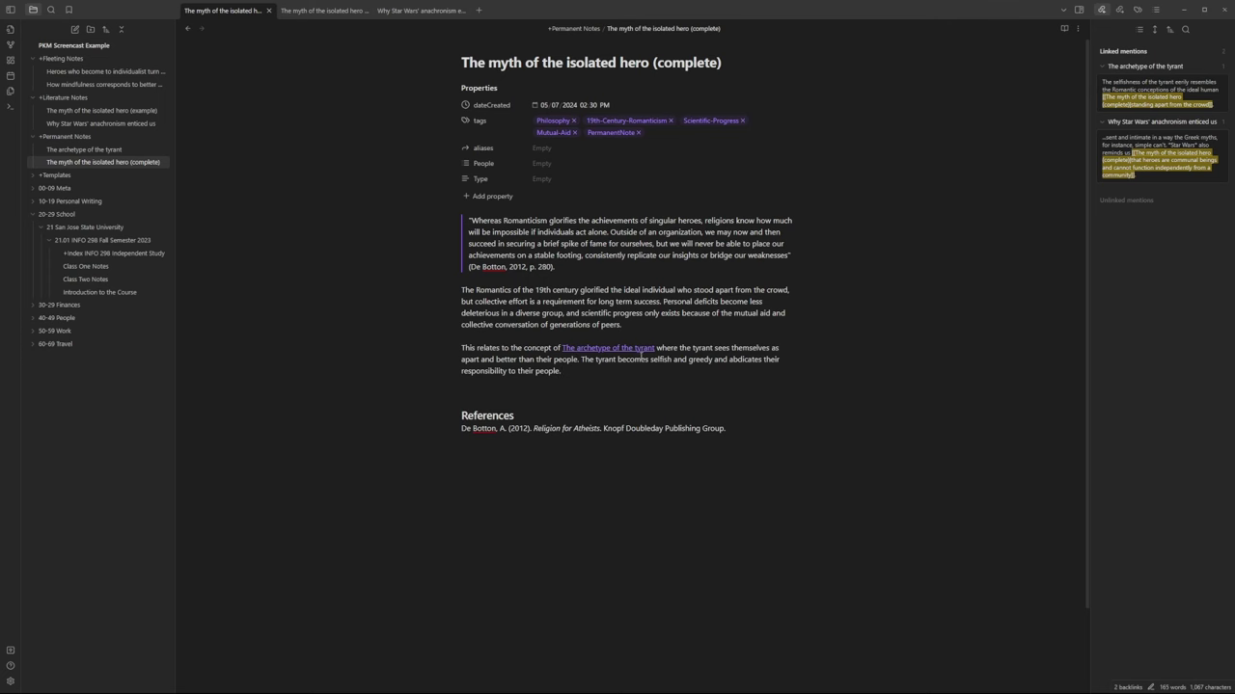
Show the graph and drag the Star Wars, tyrant and top nodes into a quadrilateral
key(ctrl+g)
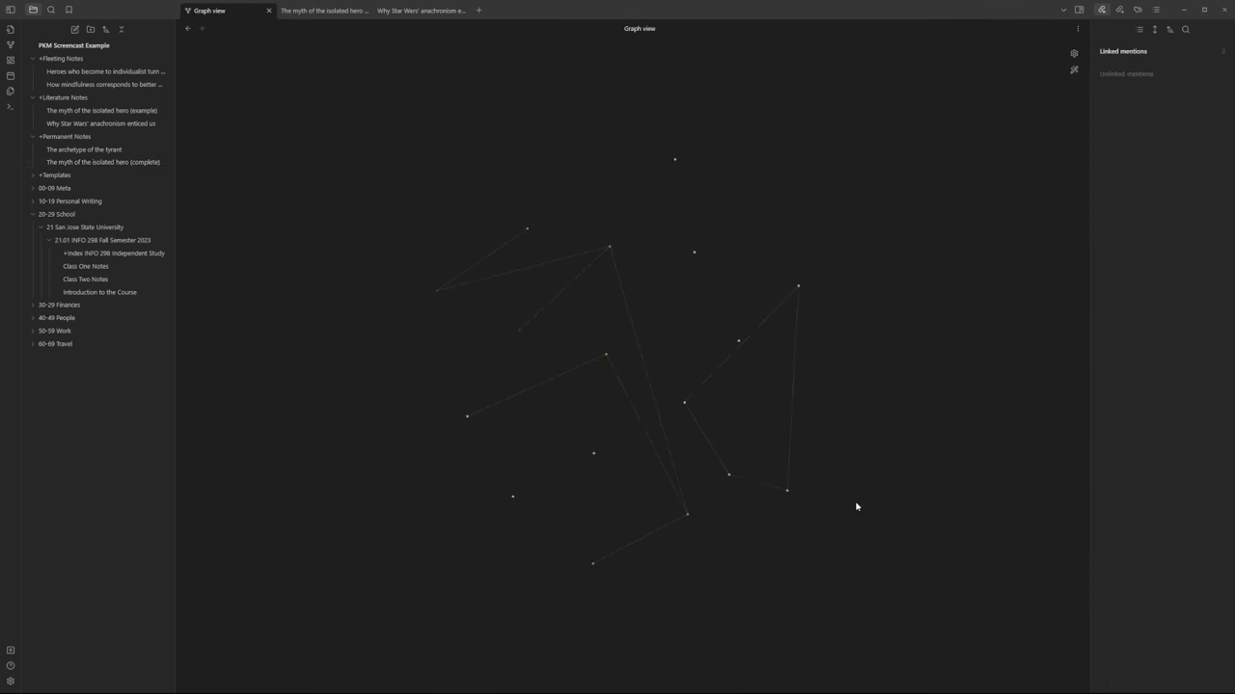
drag(799, 287, 910, 286)
drag(922, 306, 840, 386)
drag(708, 411, 808, 488)
scroll(931, 476, up, 5)
mouse_move(775, 94)
mouse_down()
mouse_move(801, 132)
mouse_move(748, 116)
mouse_up()
scroll(675, 251, down, 5)
scroll(627, 369, down, 2)
scroll(622, 369, up, 10)
key(alt+Tab)
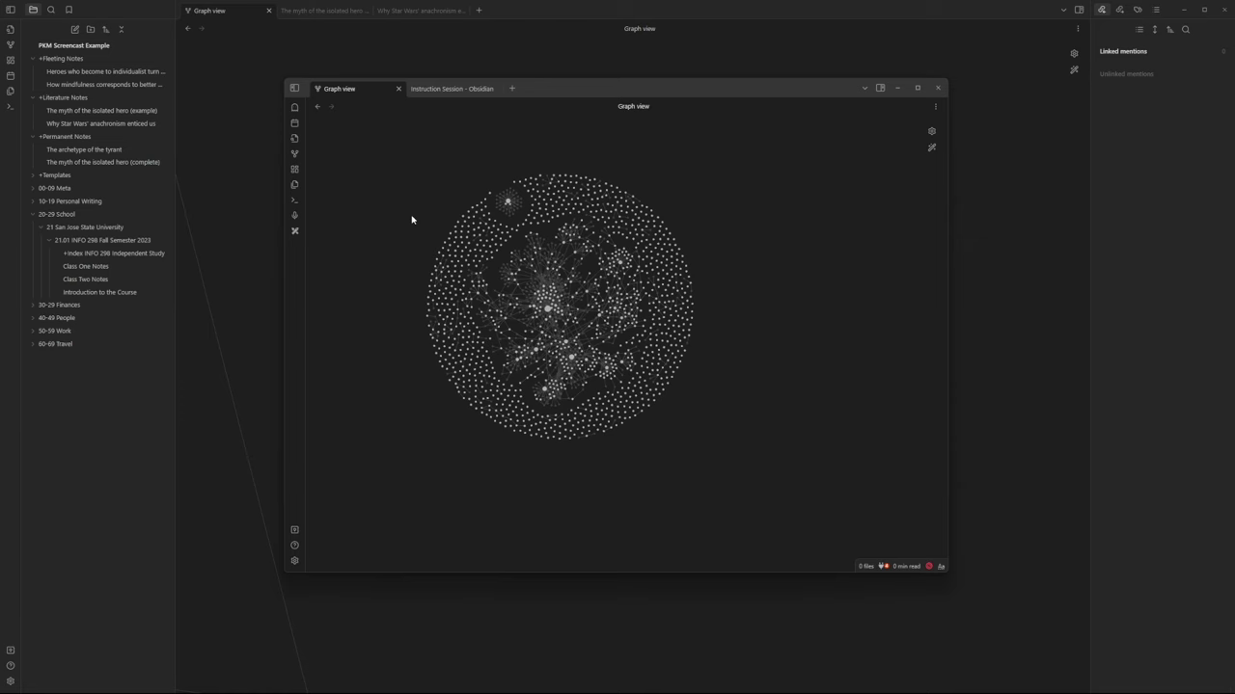
scroll(403, 314, up, 5)
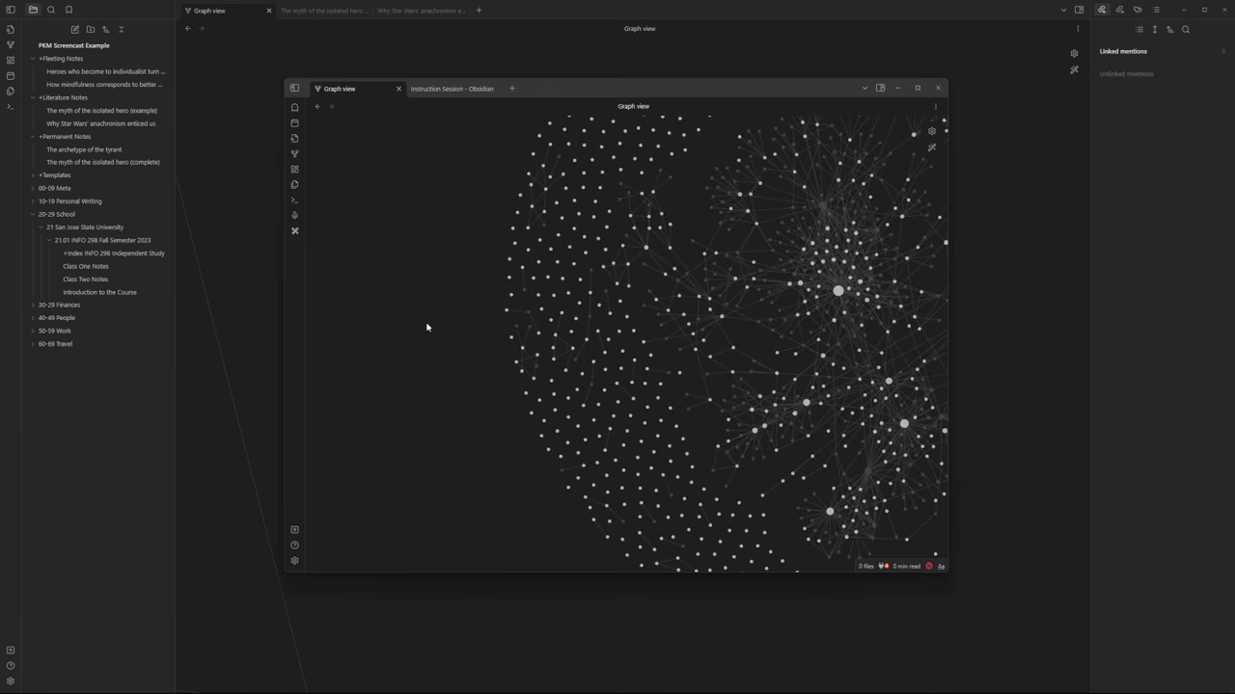
scroll(834, 337, down, 5)
scroll(747, 336, up, 5)
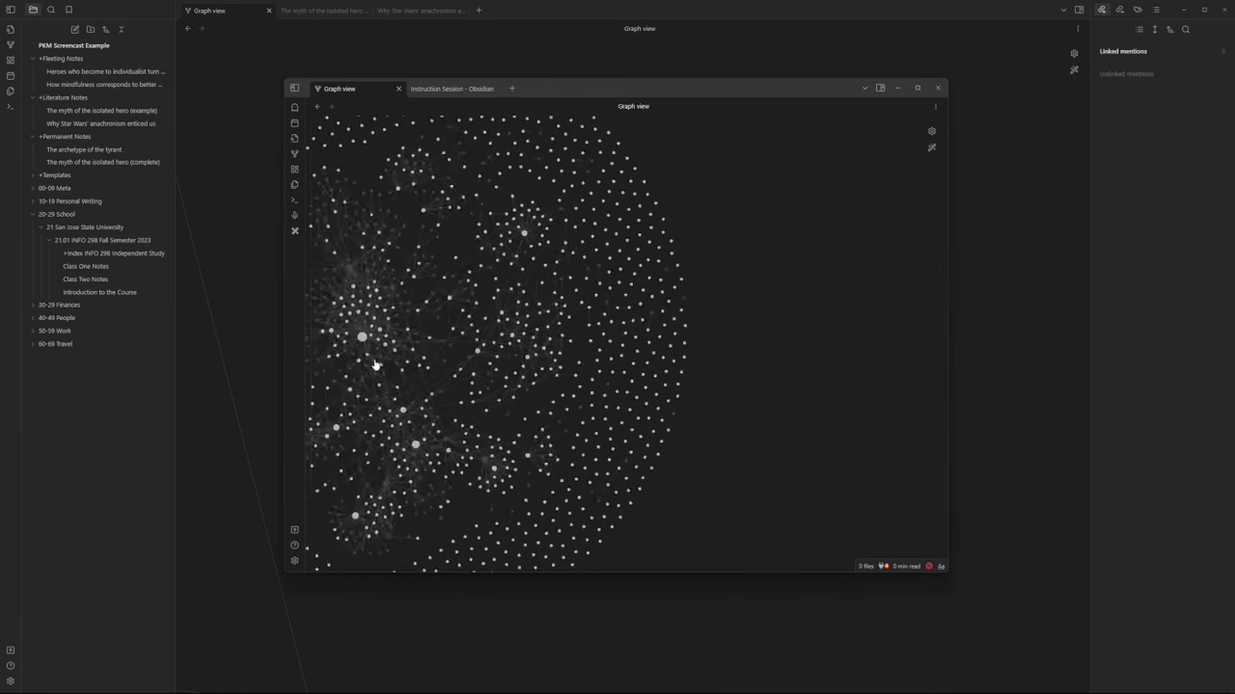
scroll(372, 344, up, 3)
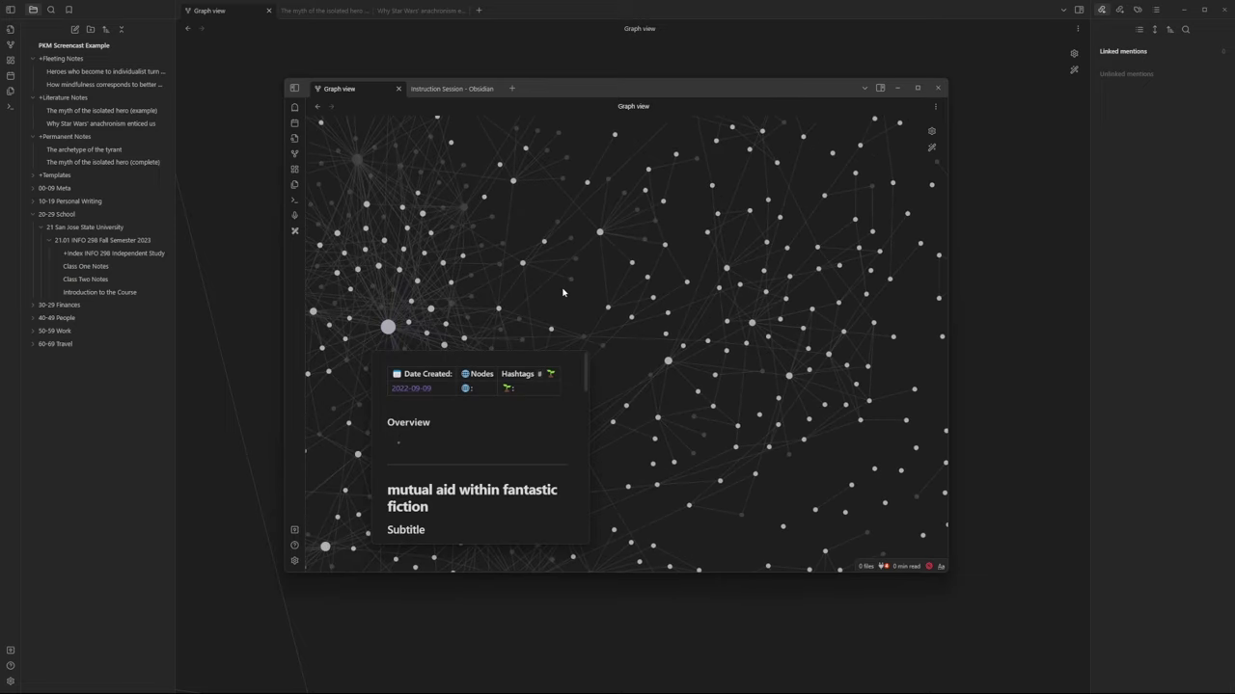
scroll(562, 303, down, 5)
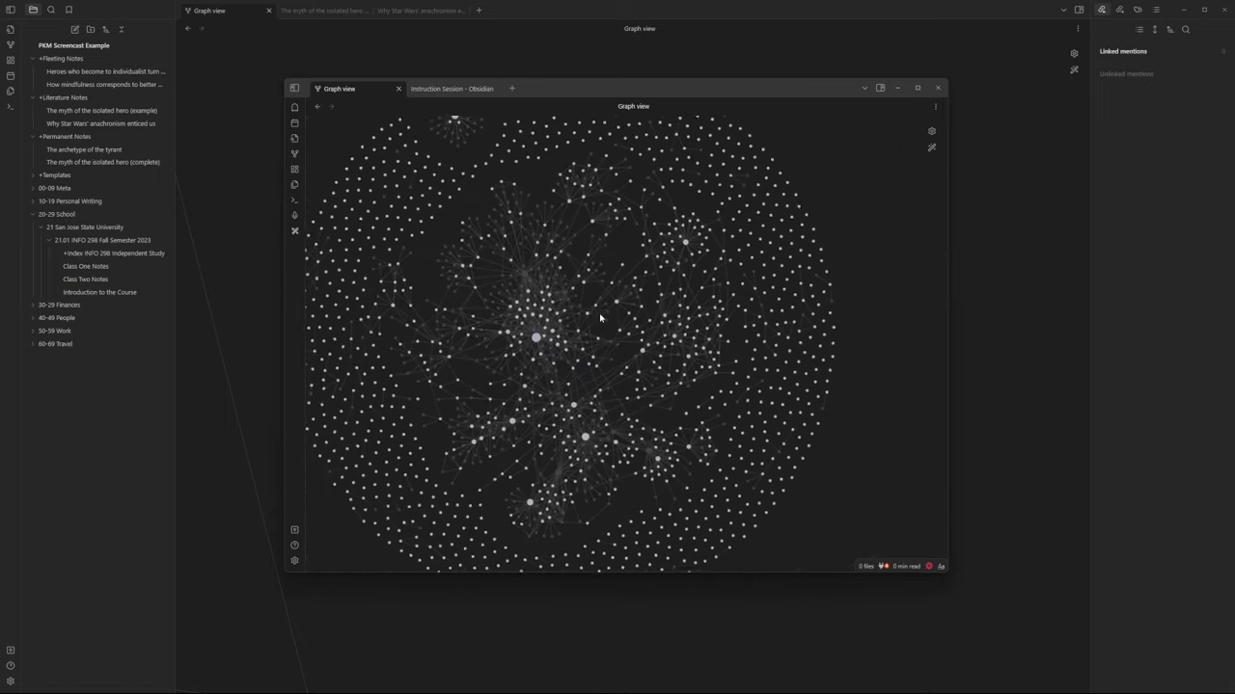
scroll(819, 326, up, 5)
scroll(819, 326, up, 3)
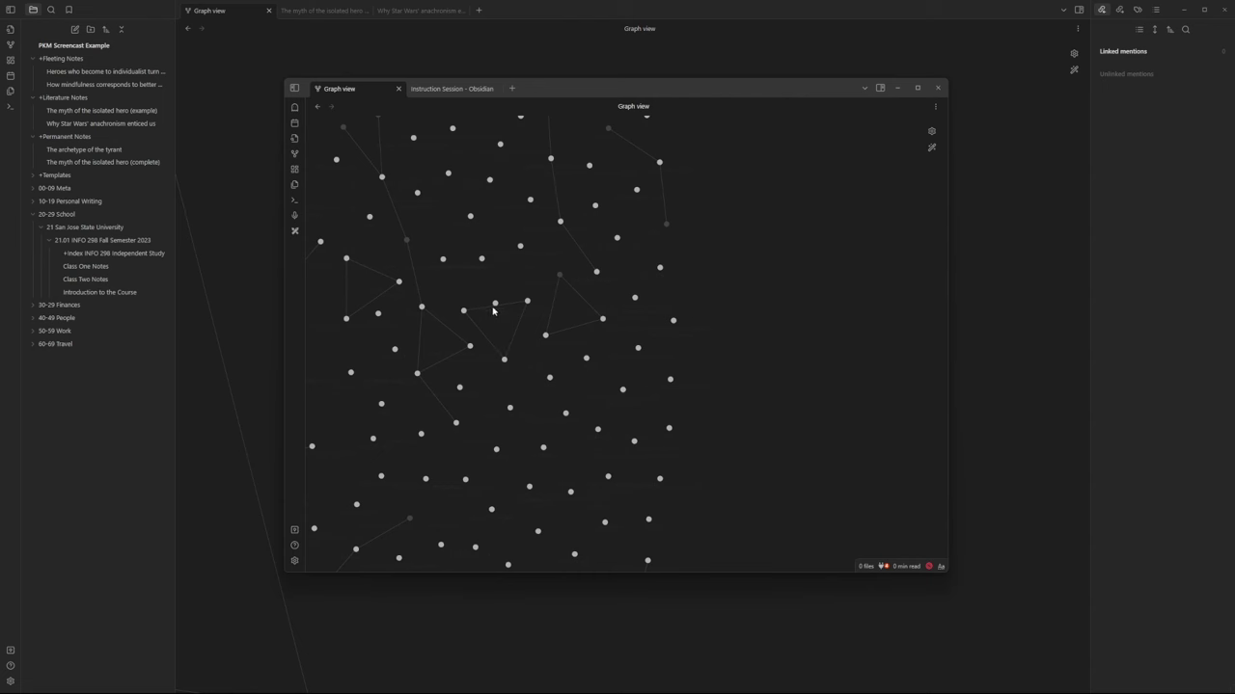
scroll(574, 303, down, 2)
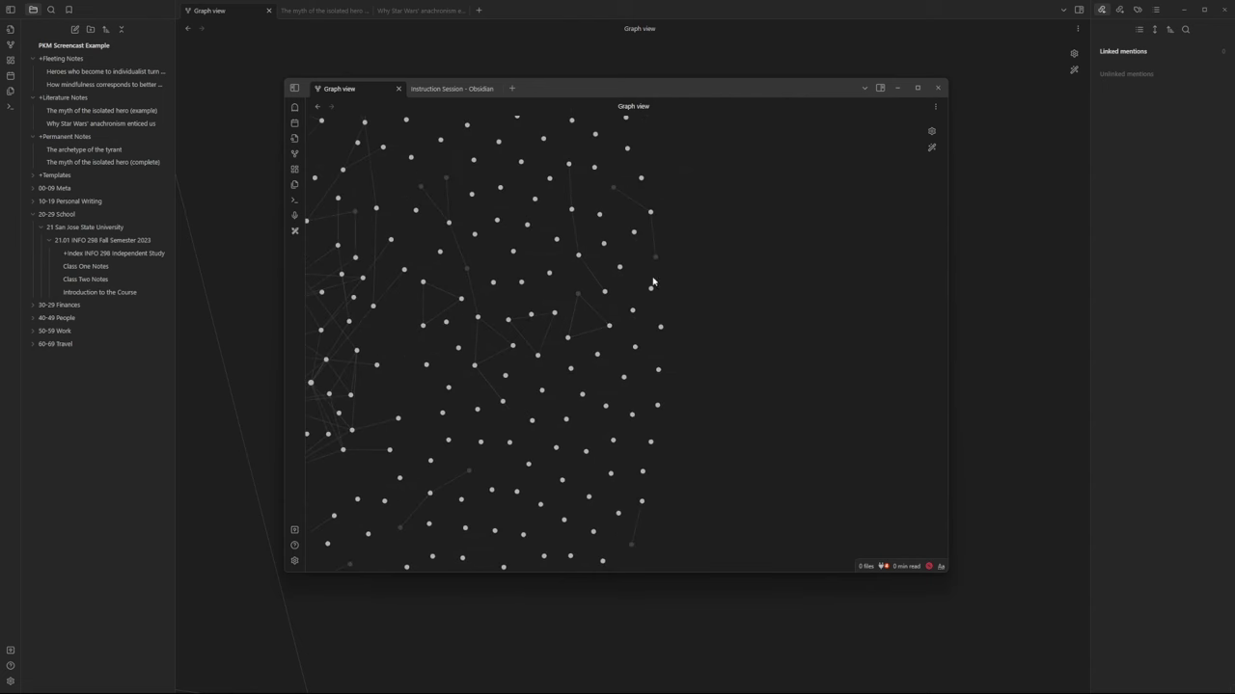
click(894, 89)
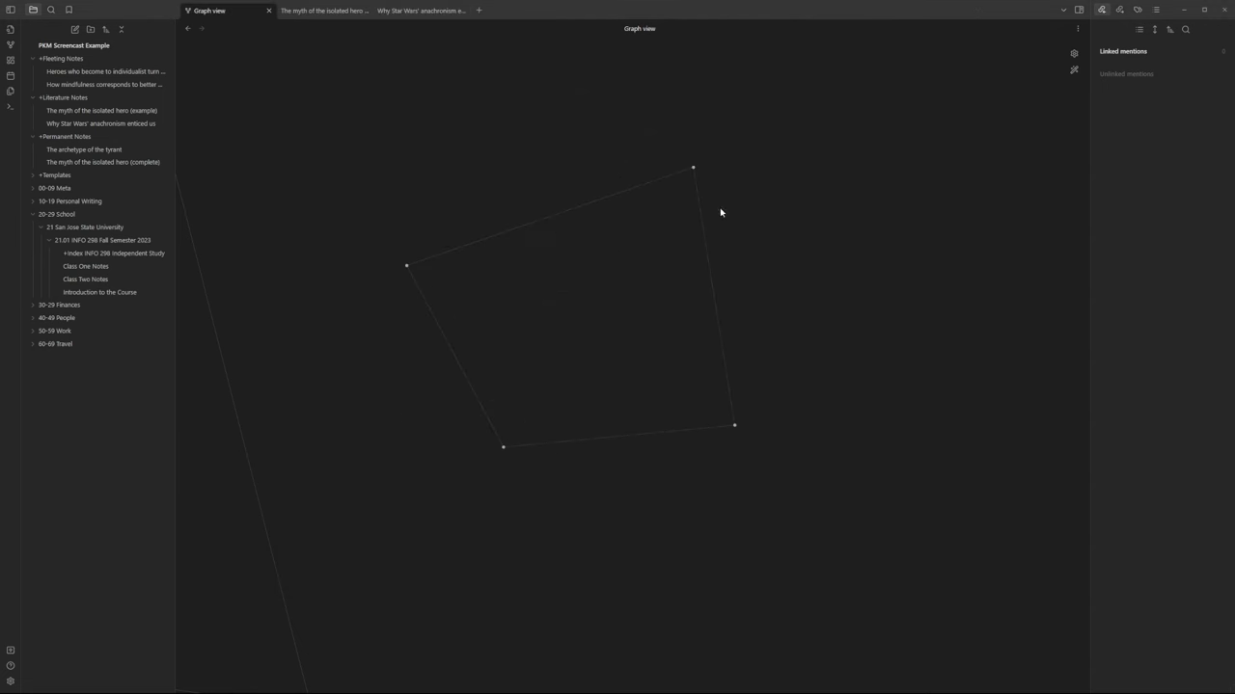
scroll(454, 463, down, 5)
scroll(673, 177, up, 5)
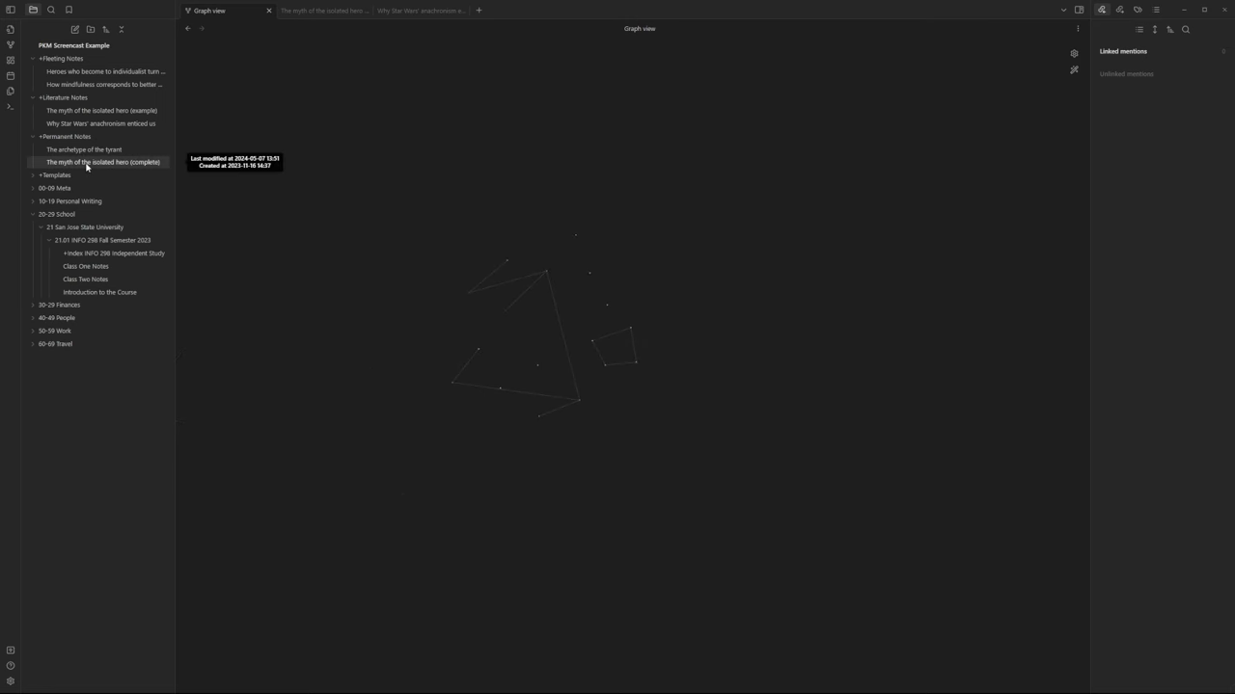
Reopen the note 'The myth of the isolated hero (complete)' from the file explorer
click(87, 164)
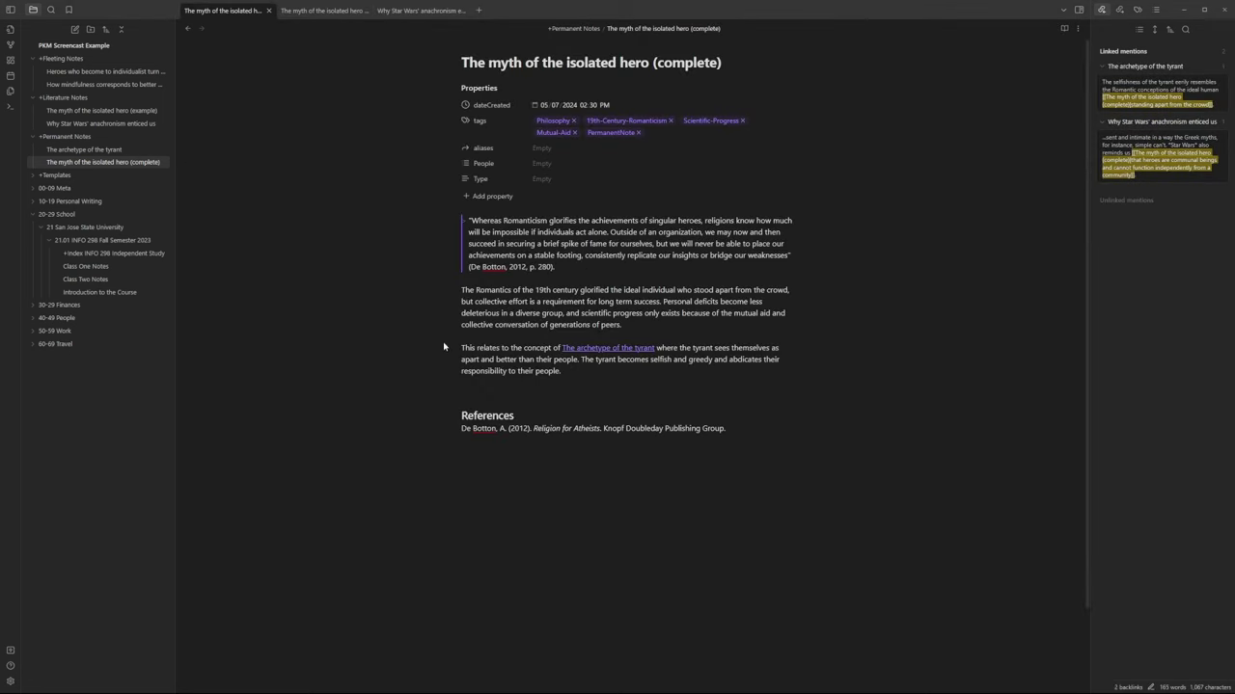